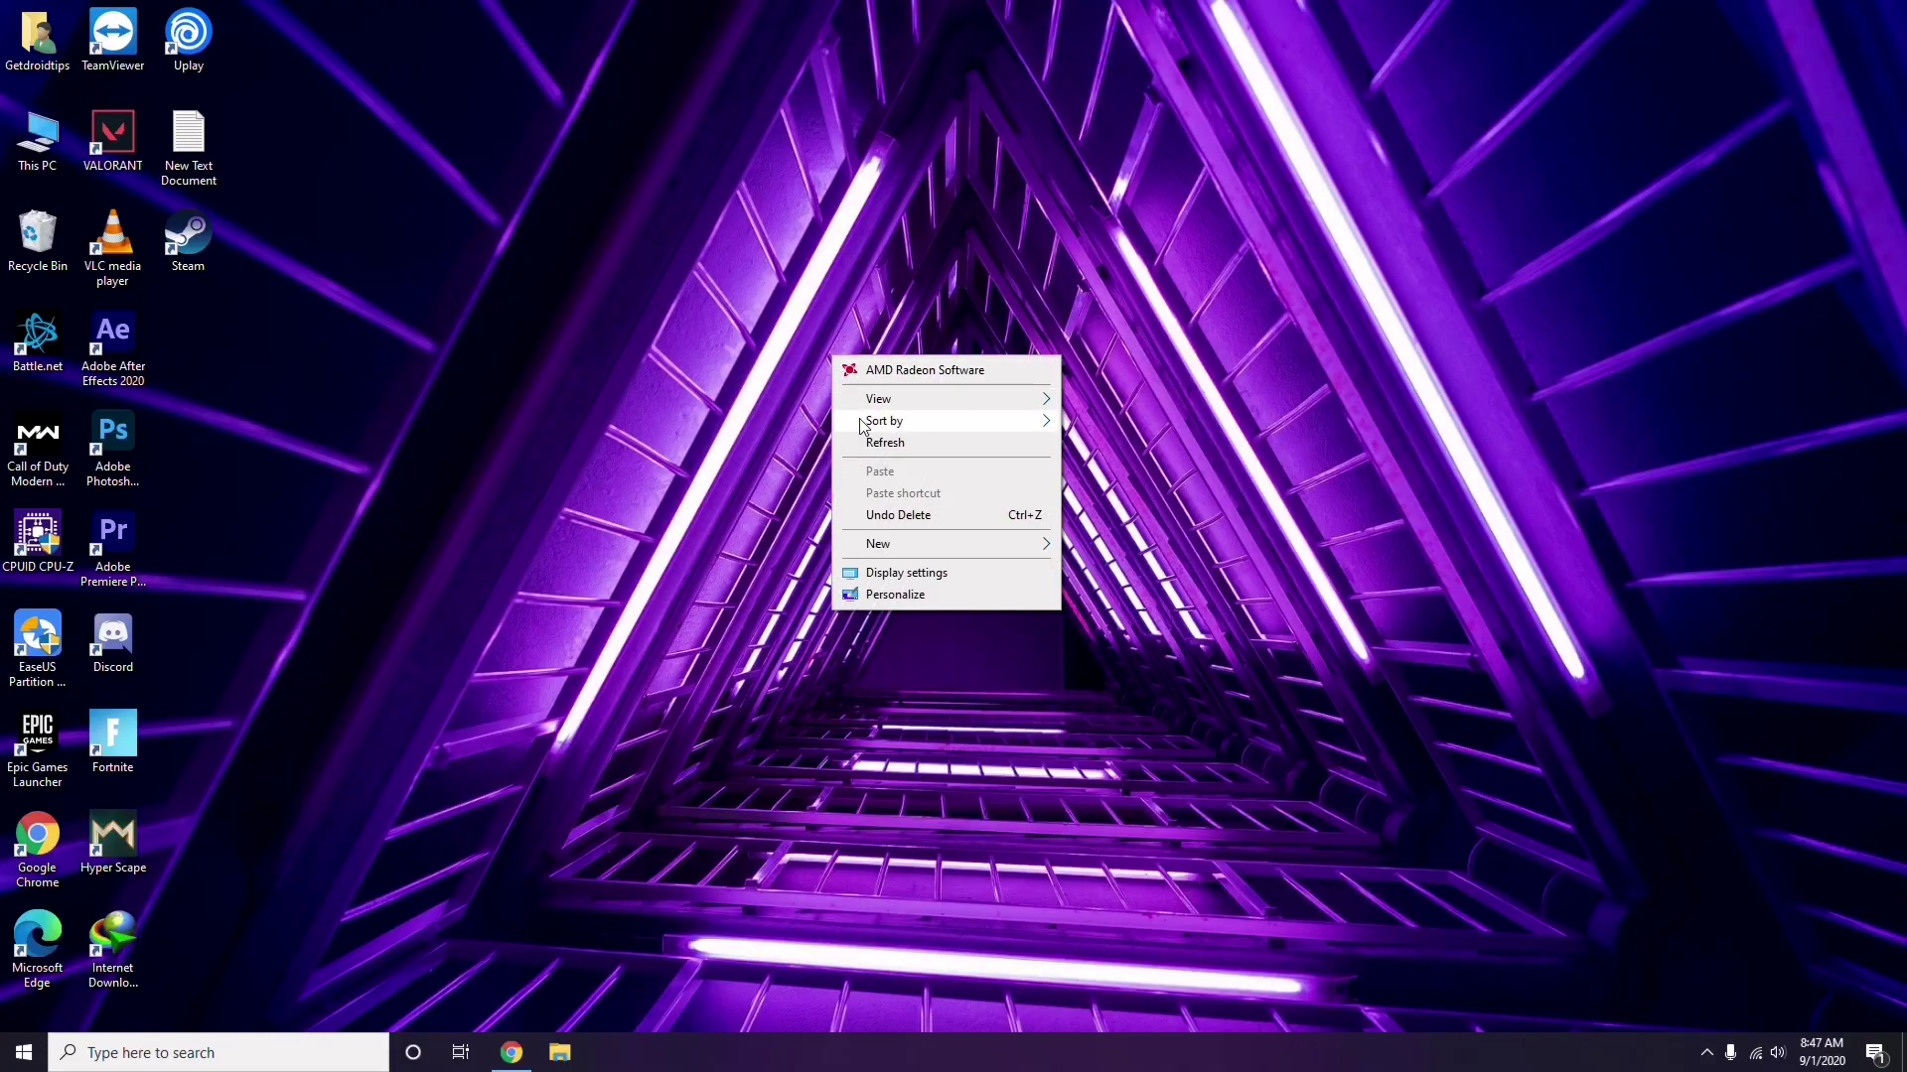
- Refresh the desktop, then bring up the This PC shortcut menu
left_click(890, 427)
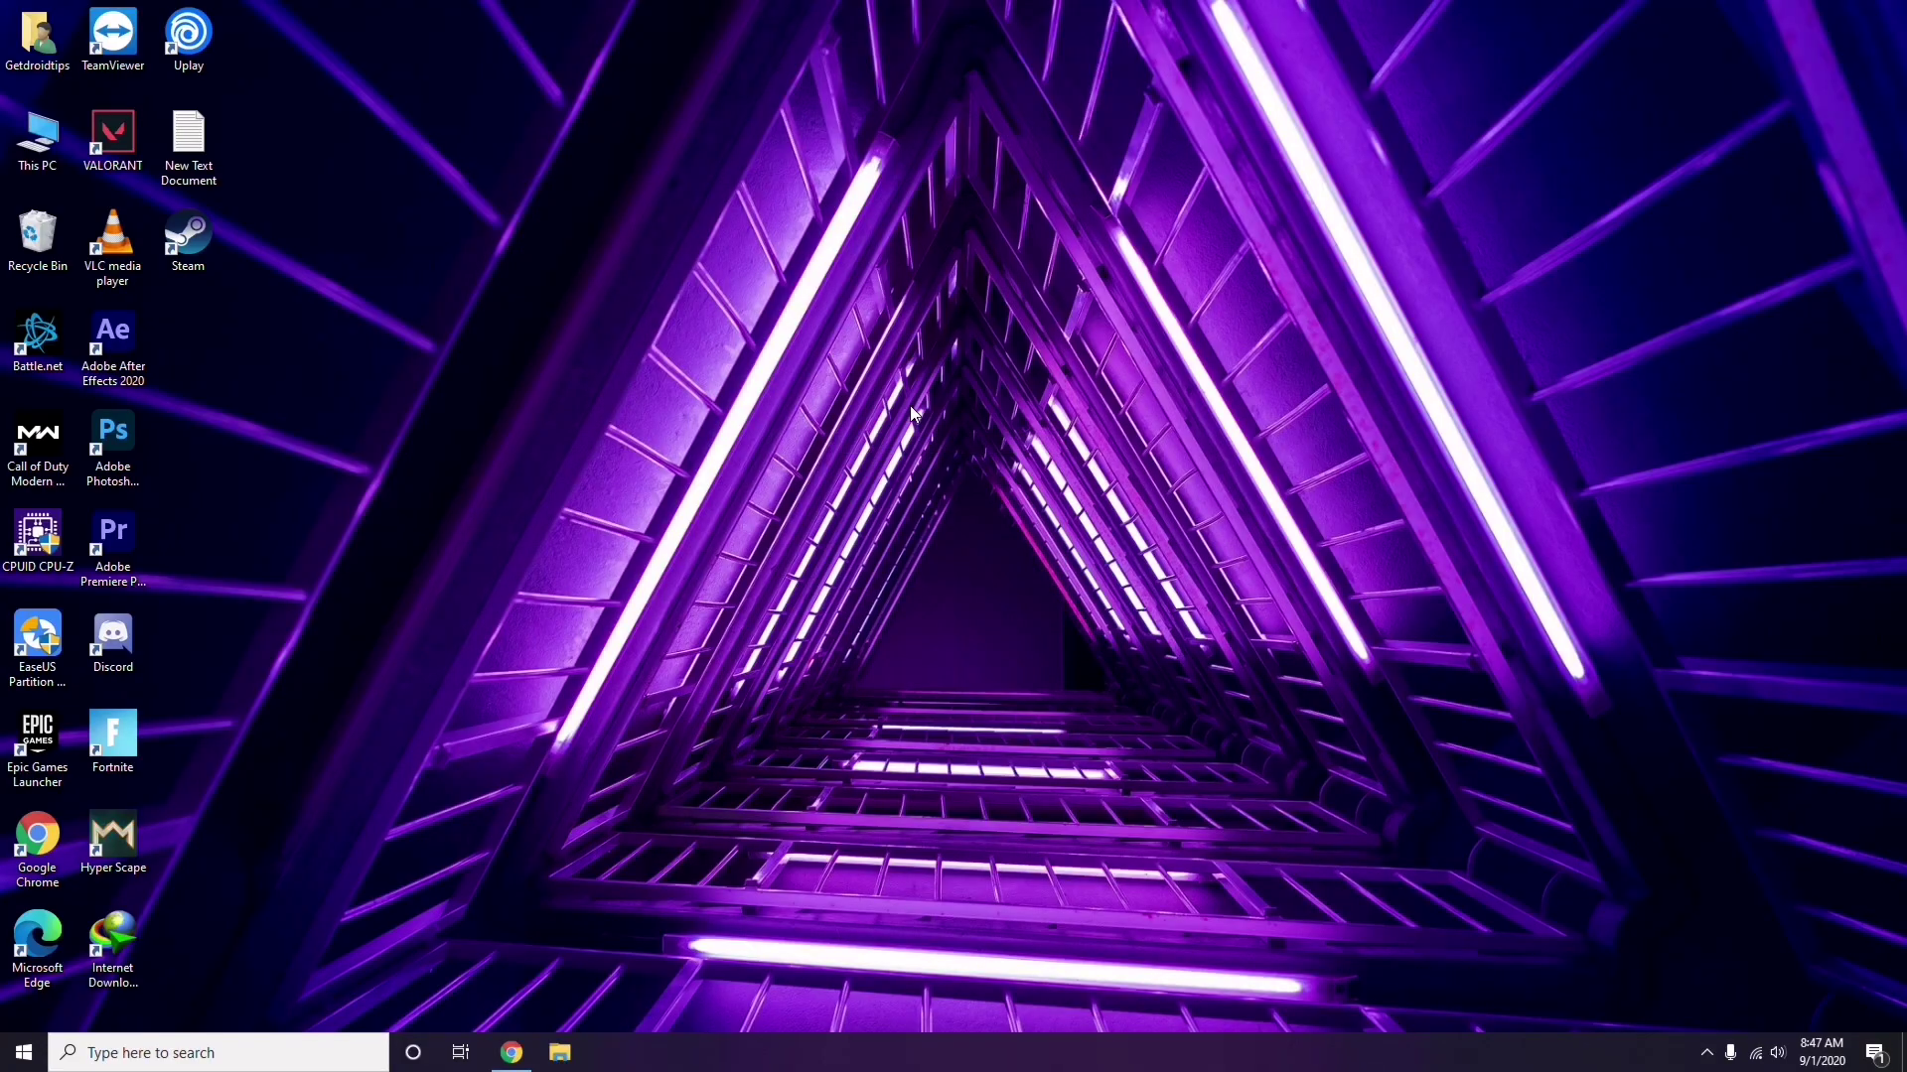
right_click(723, 278)
left_click(770, 365)
right_click(41, 169)
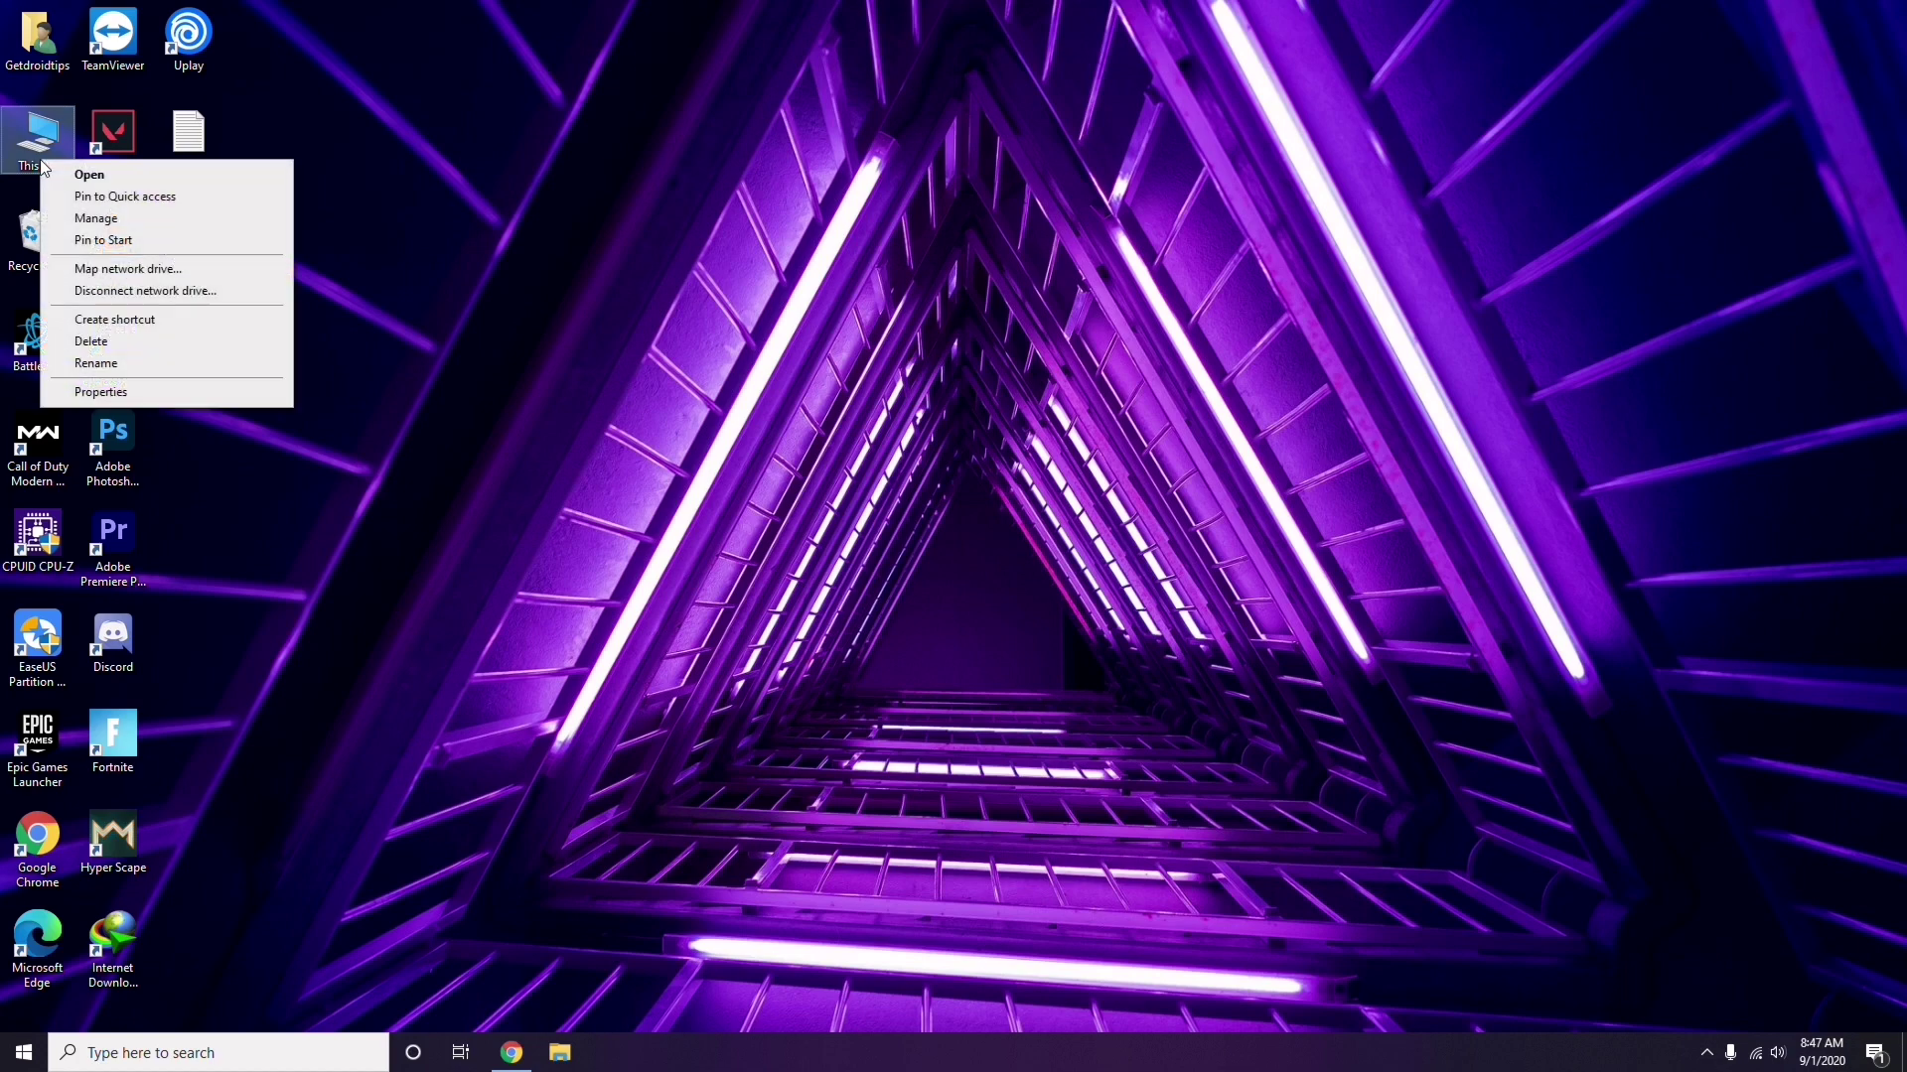
- Open Computer Management to its Device Manager list, then close it
left_click(104, 220)
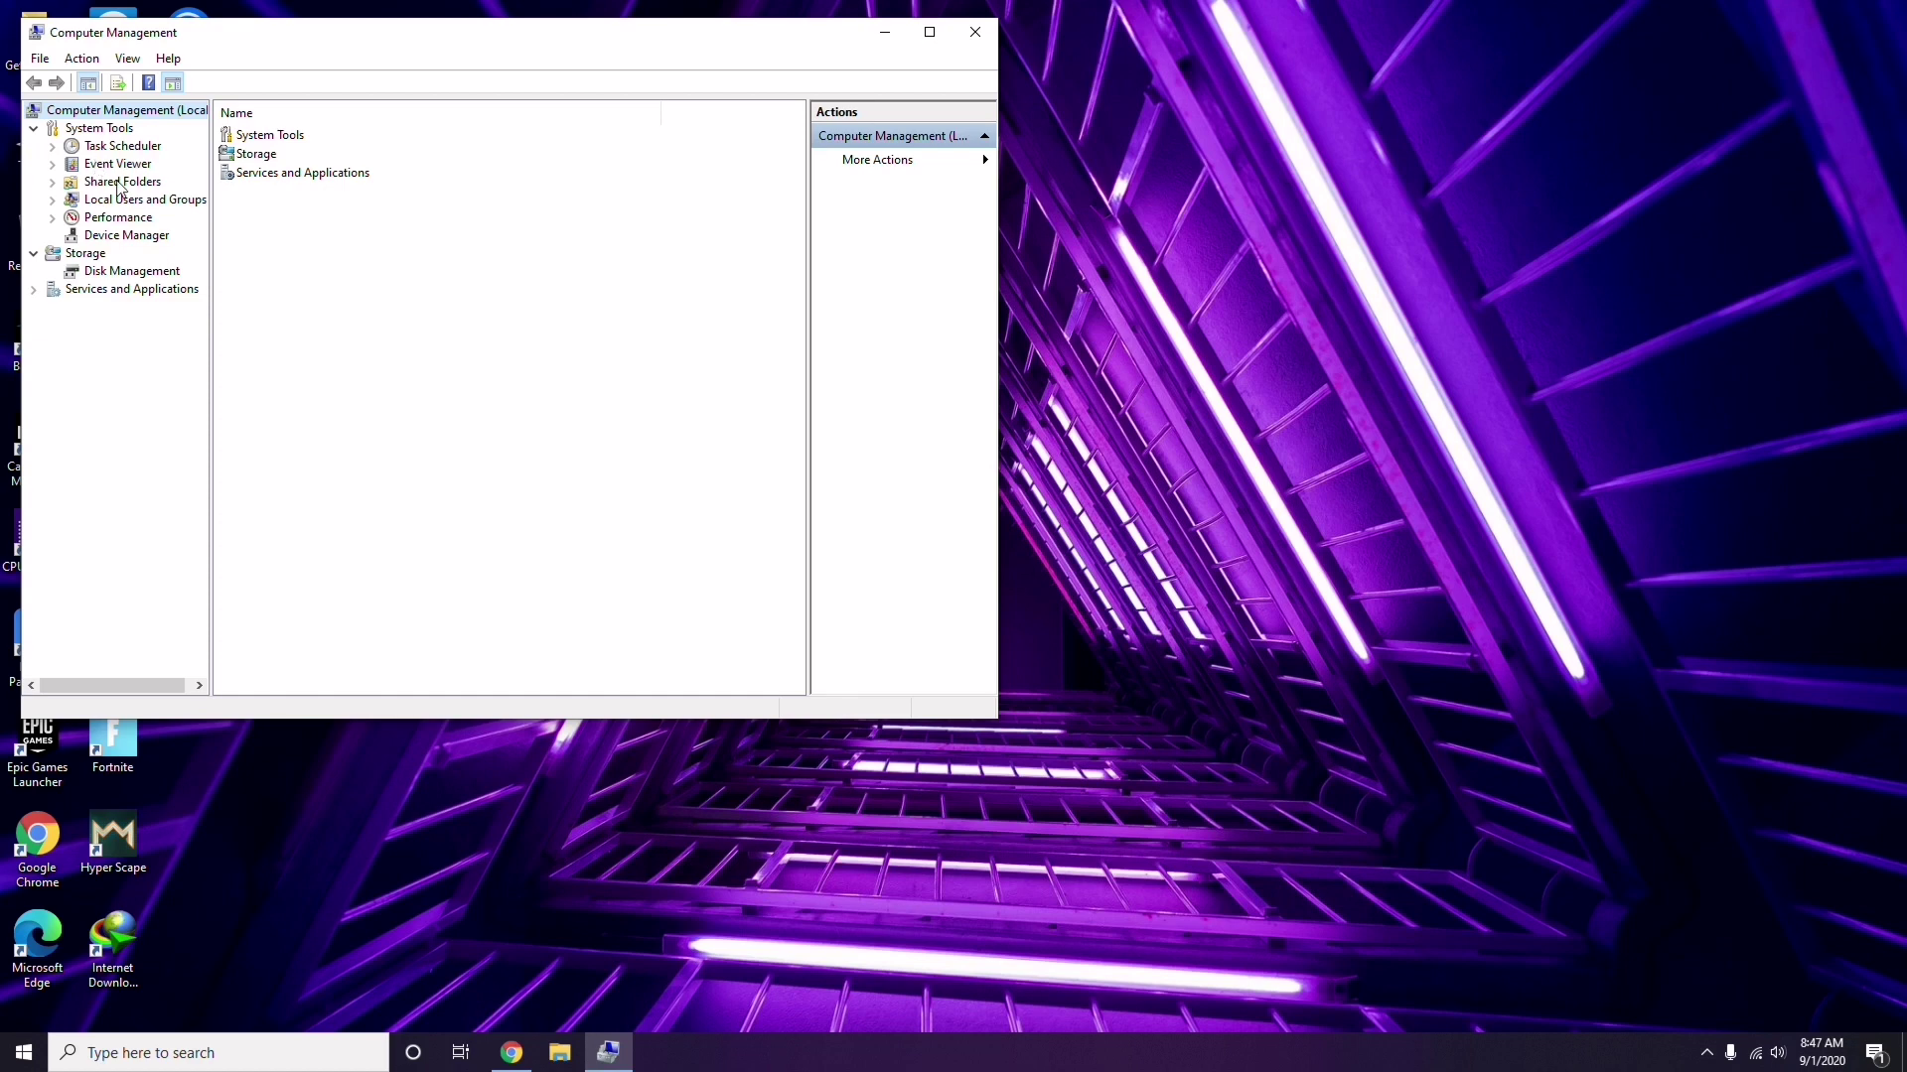
left_click(116, 236)
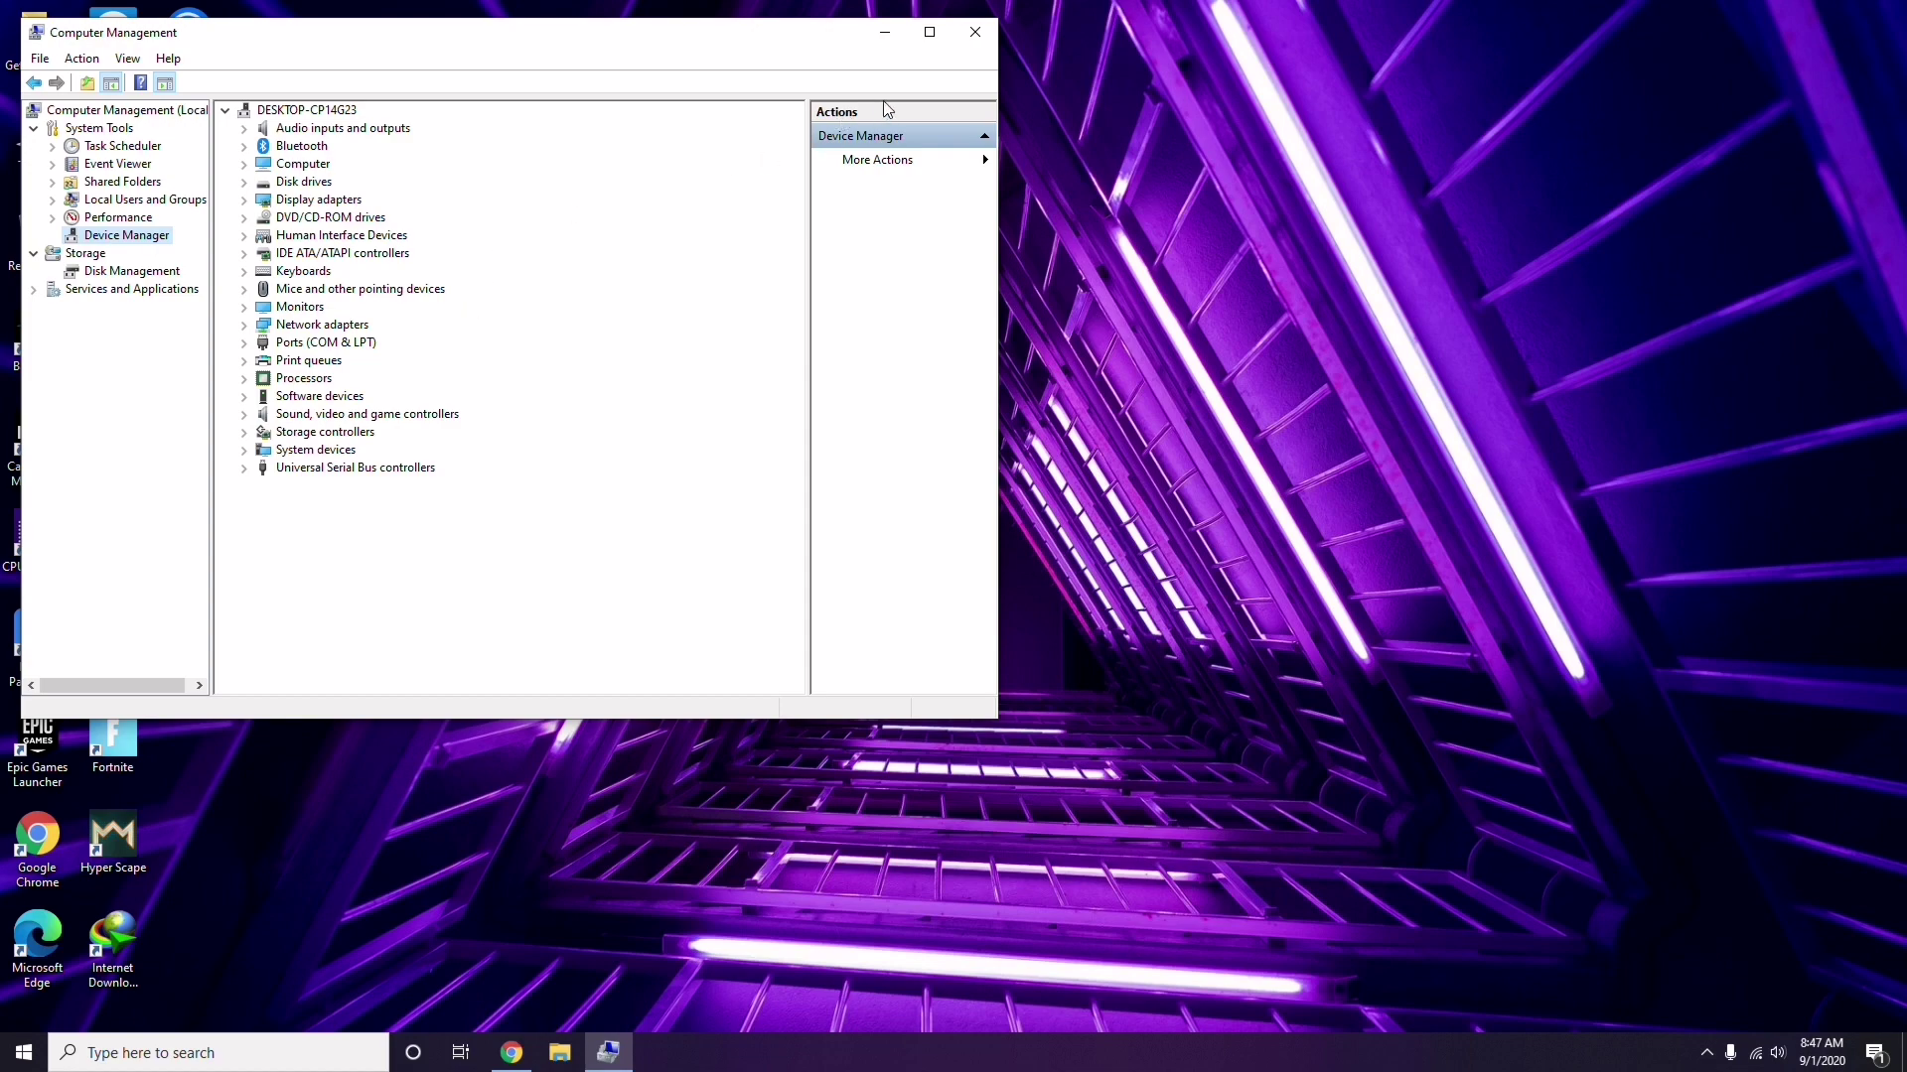
left_click(975, 32)
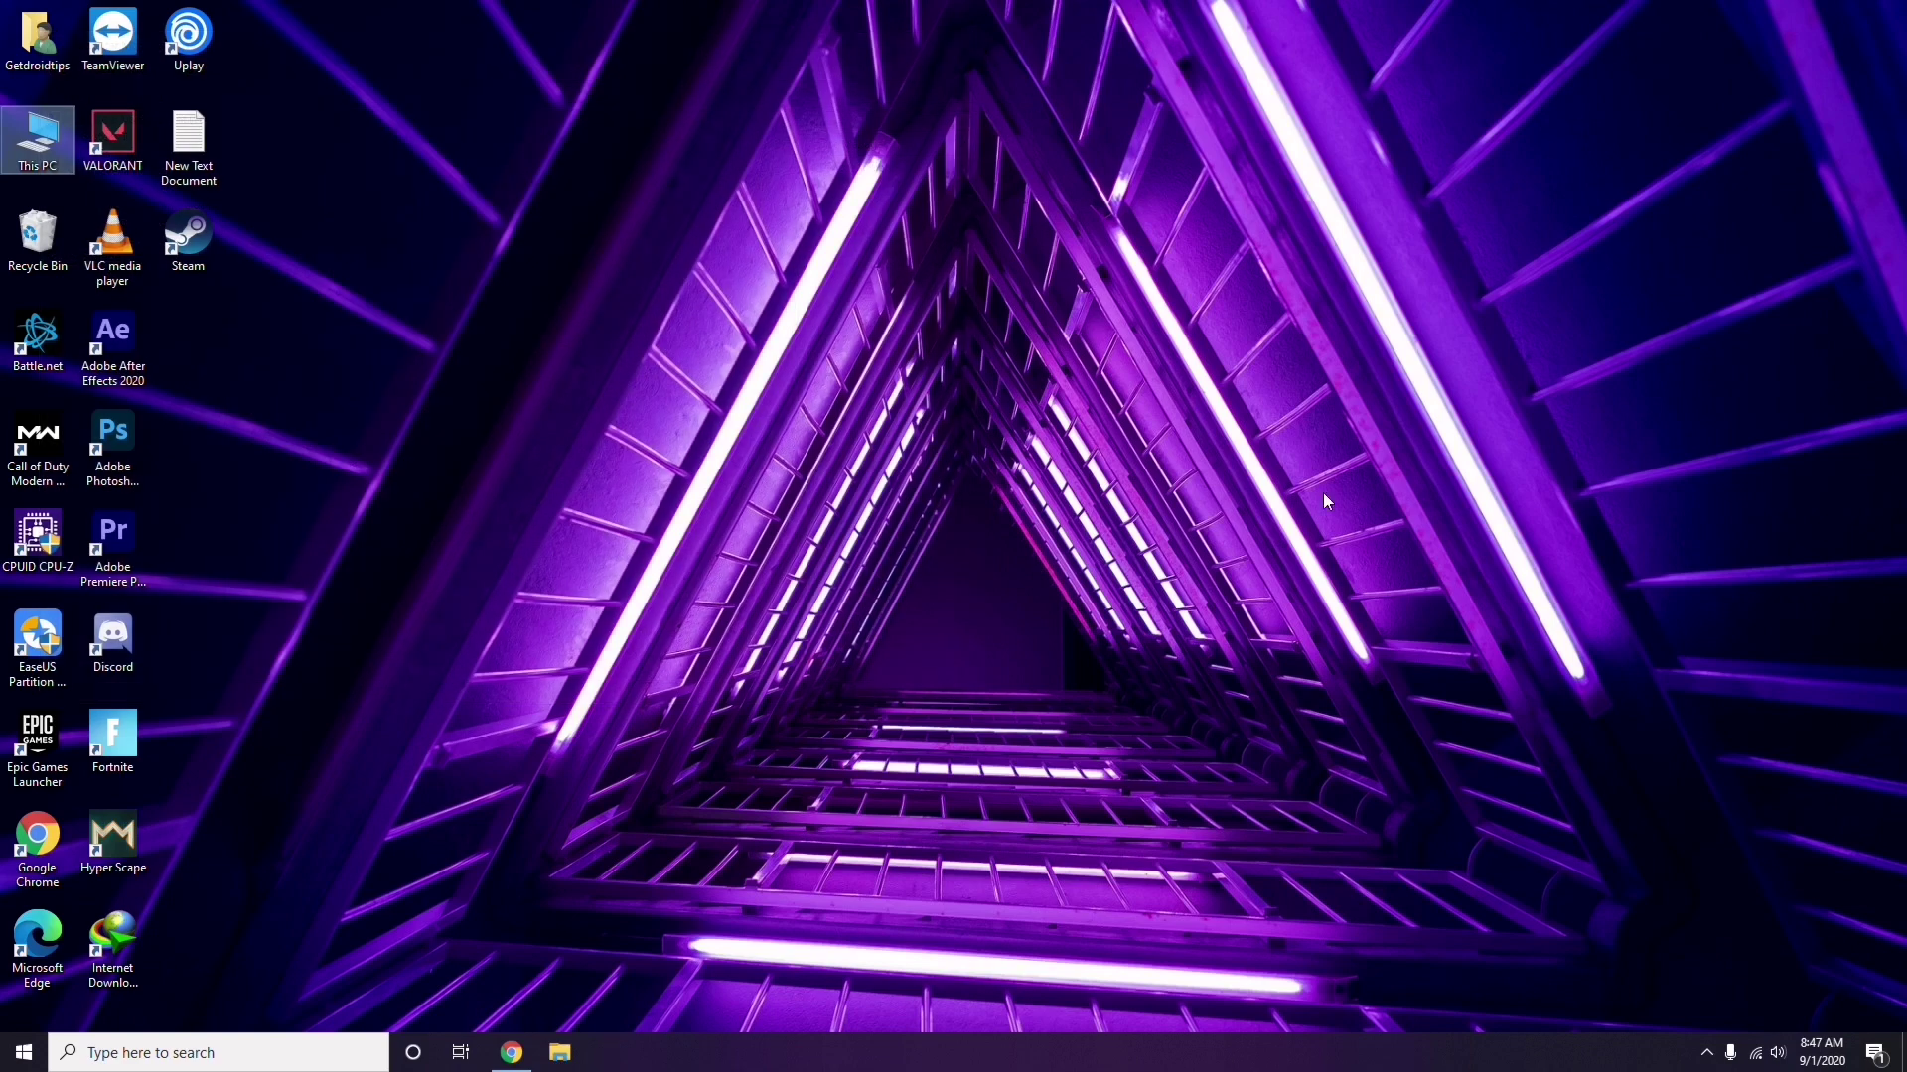
left_click(1708, 1064)
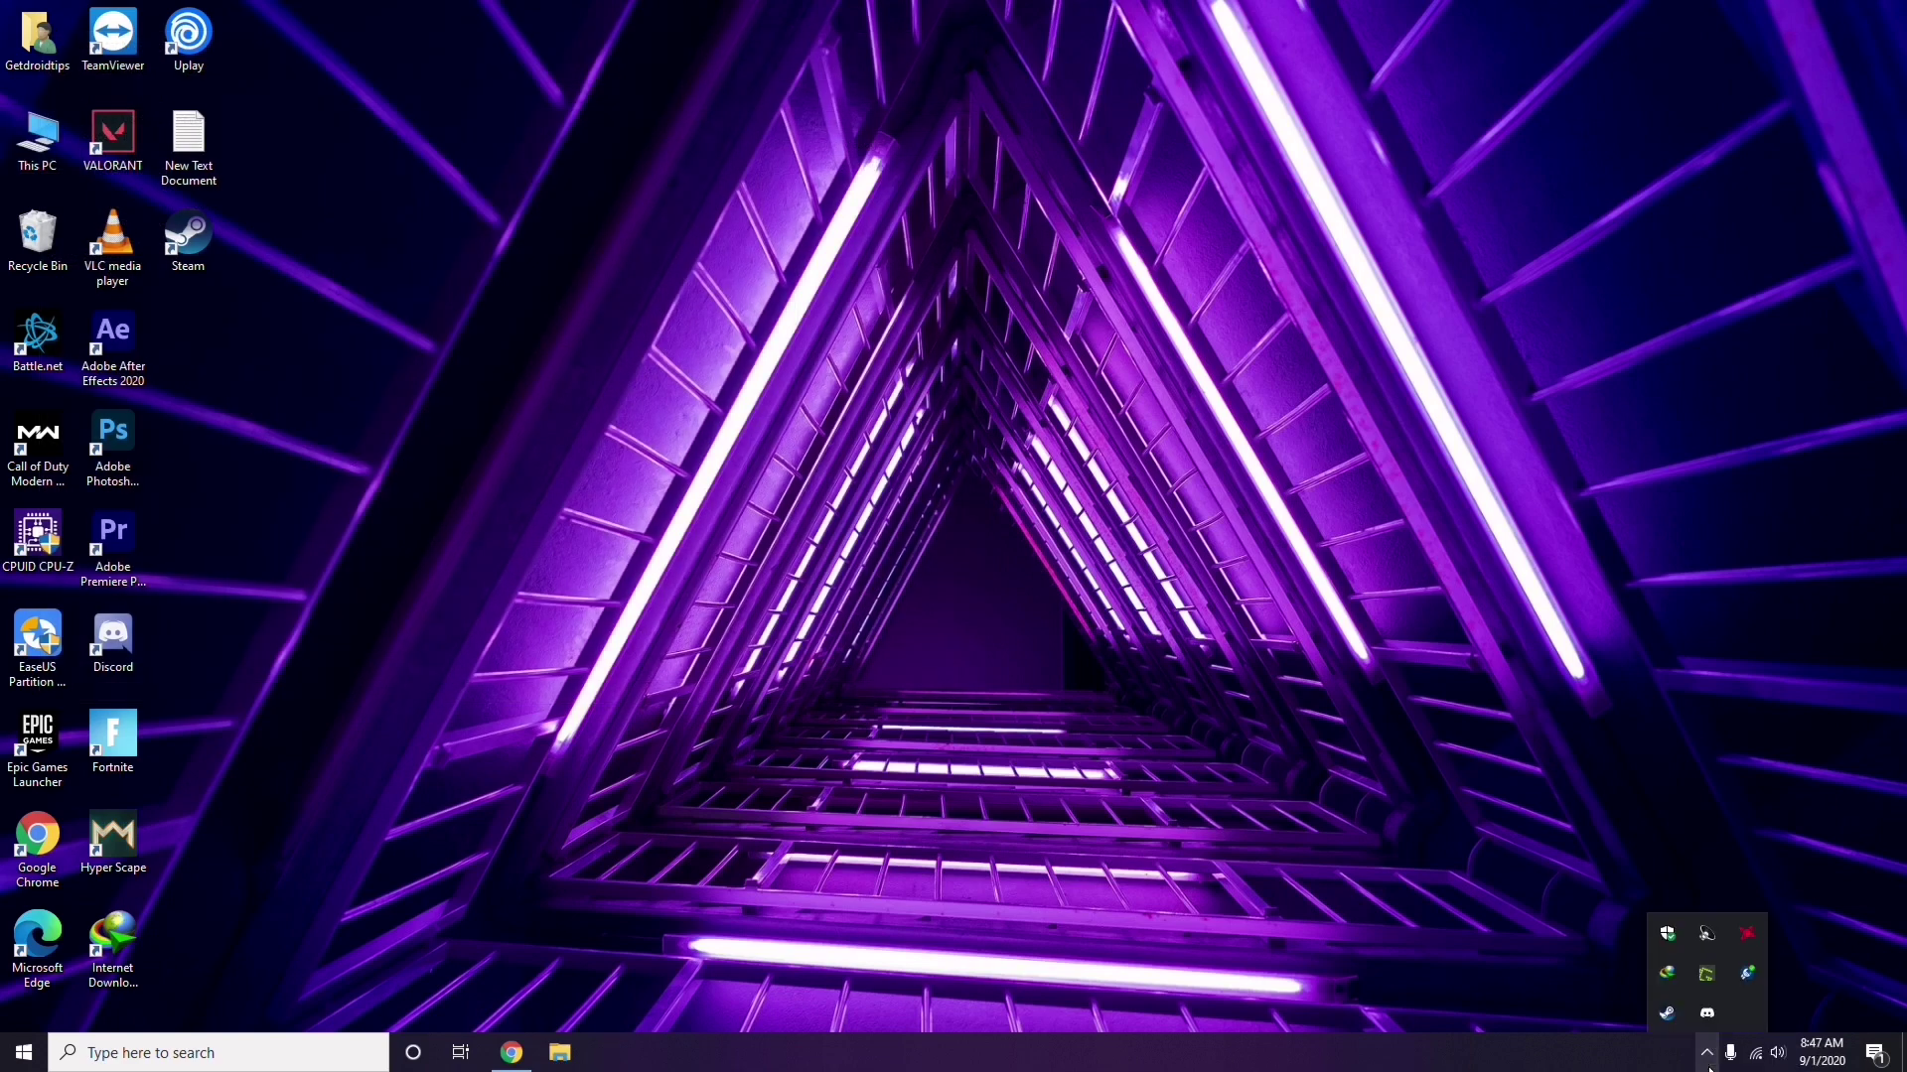
left_click(1746, 937)
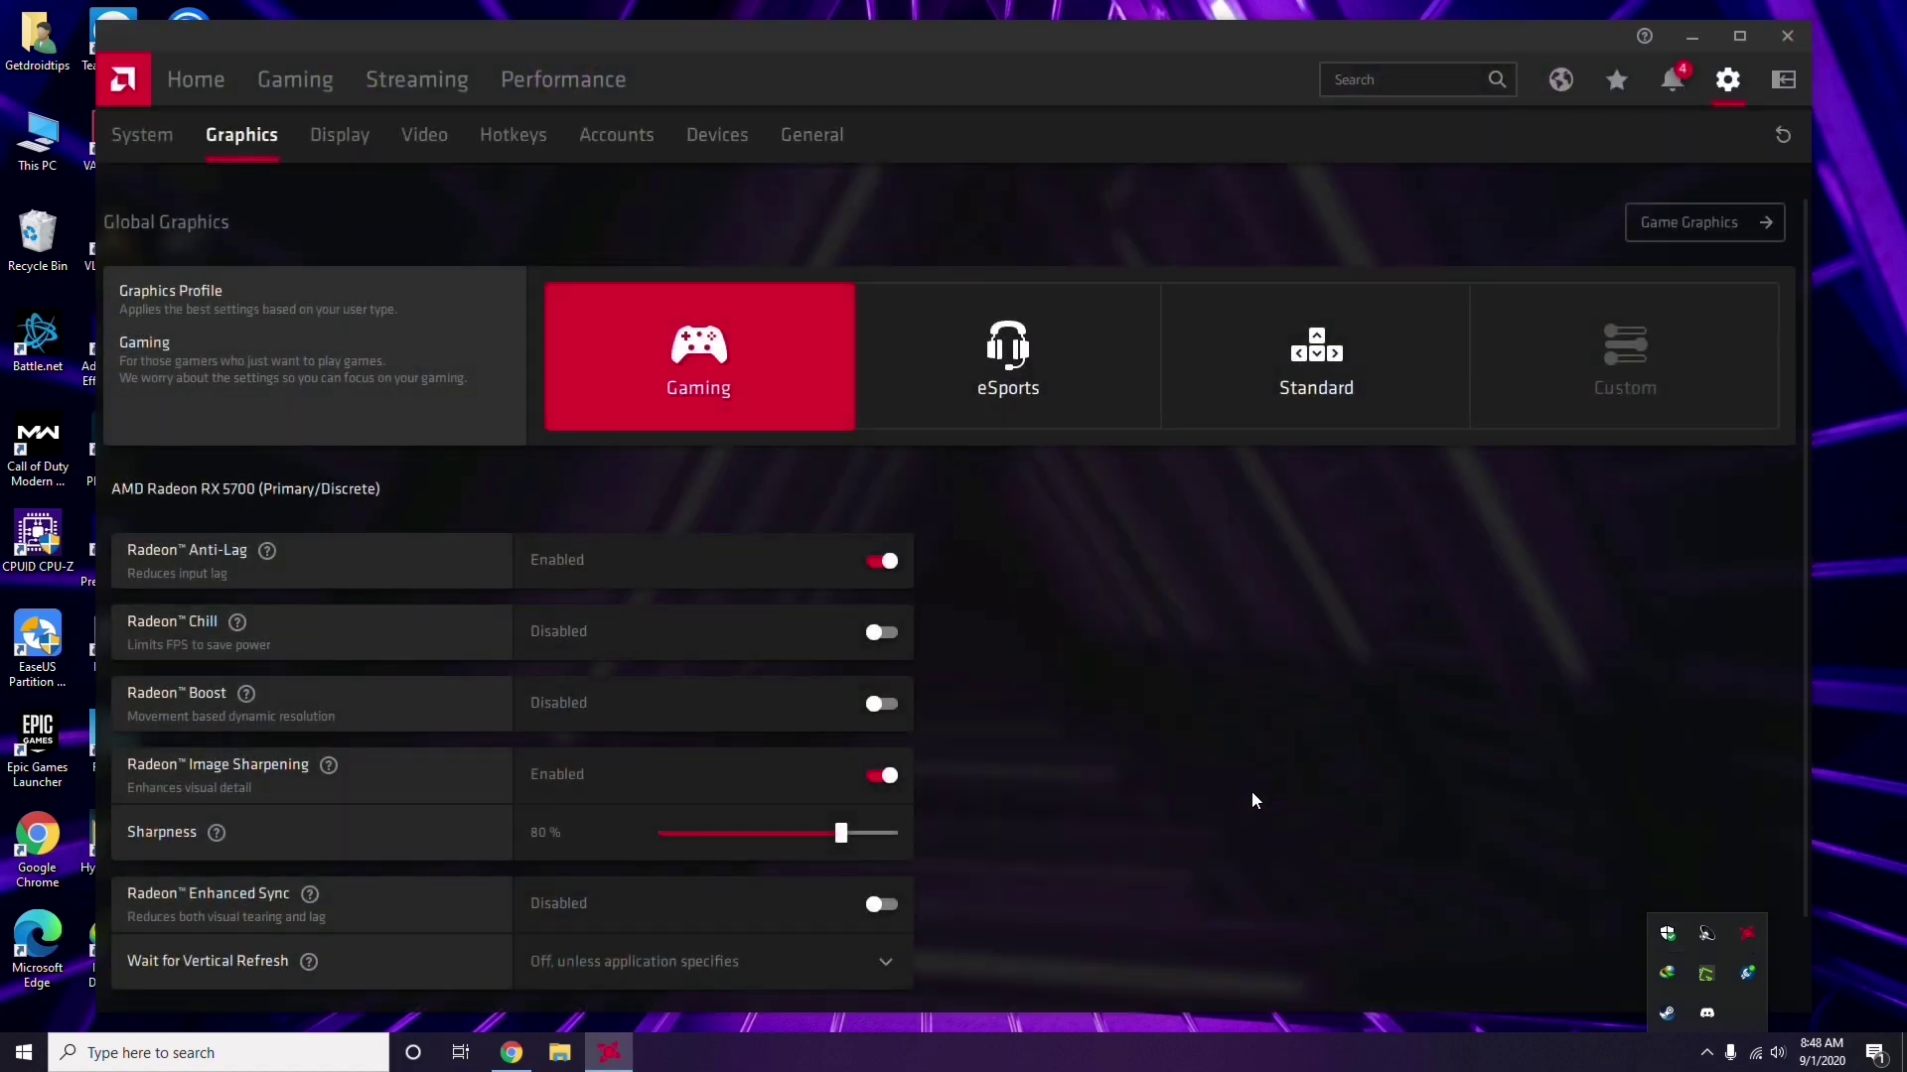
left_click(160, 137)
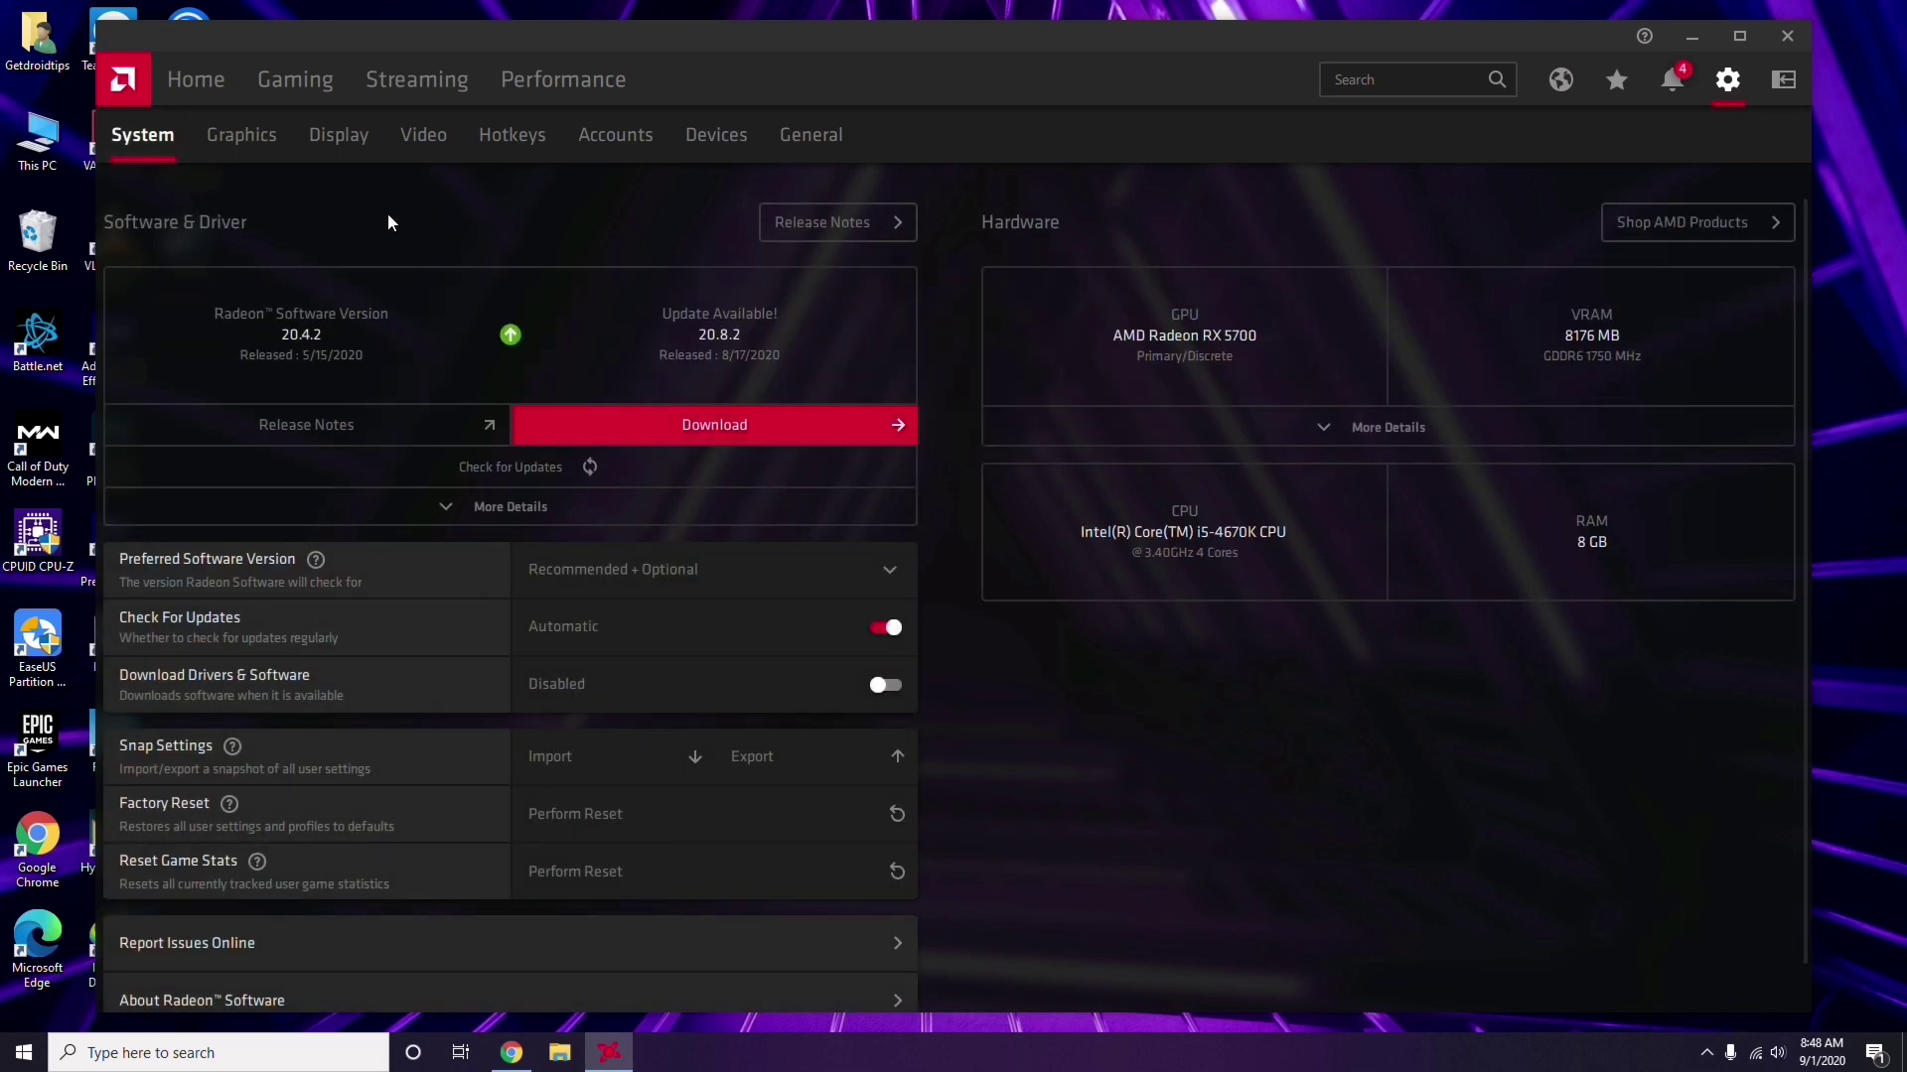
left_click(236, 137)
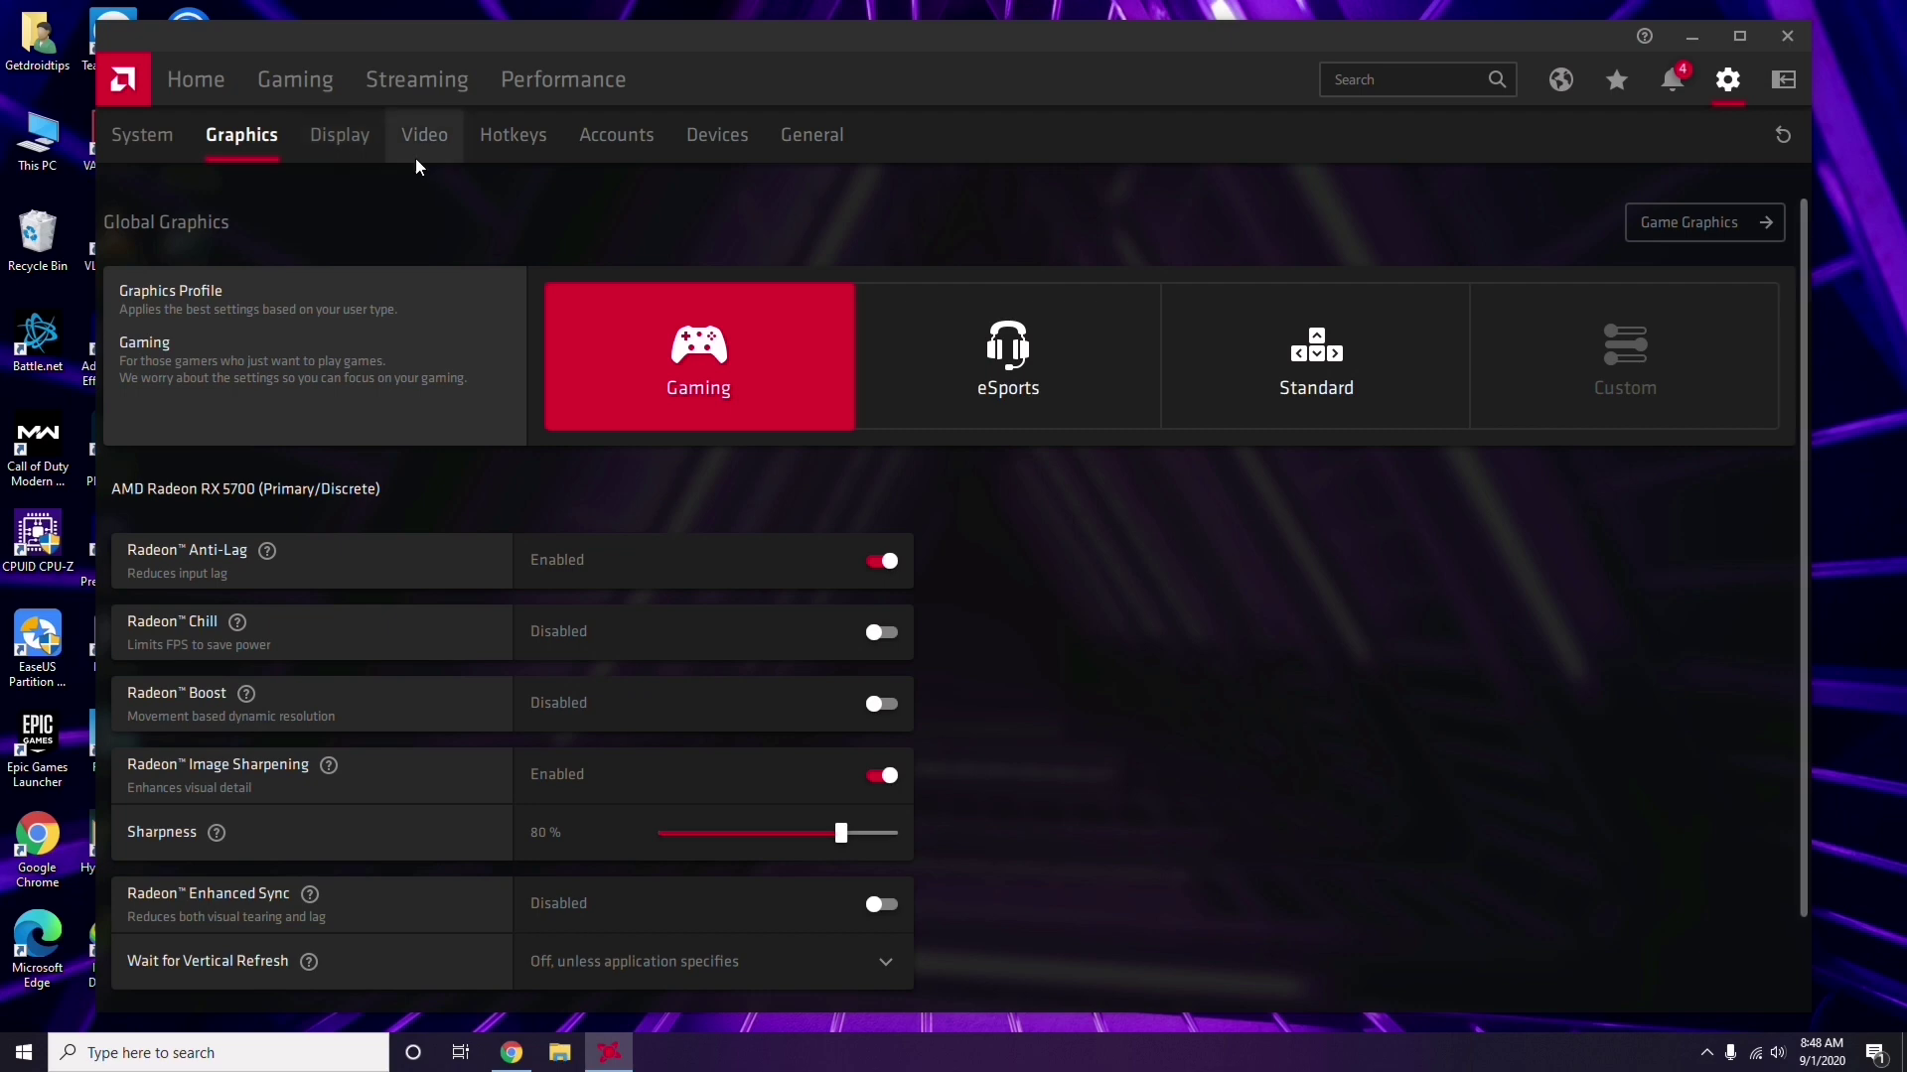
left_click(361, 152)
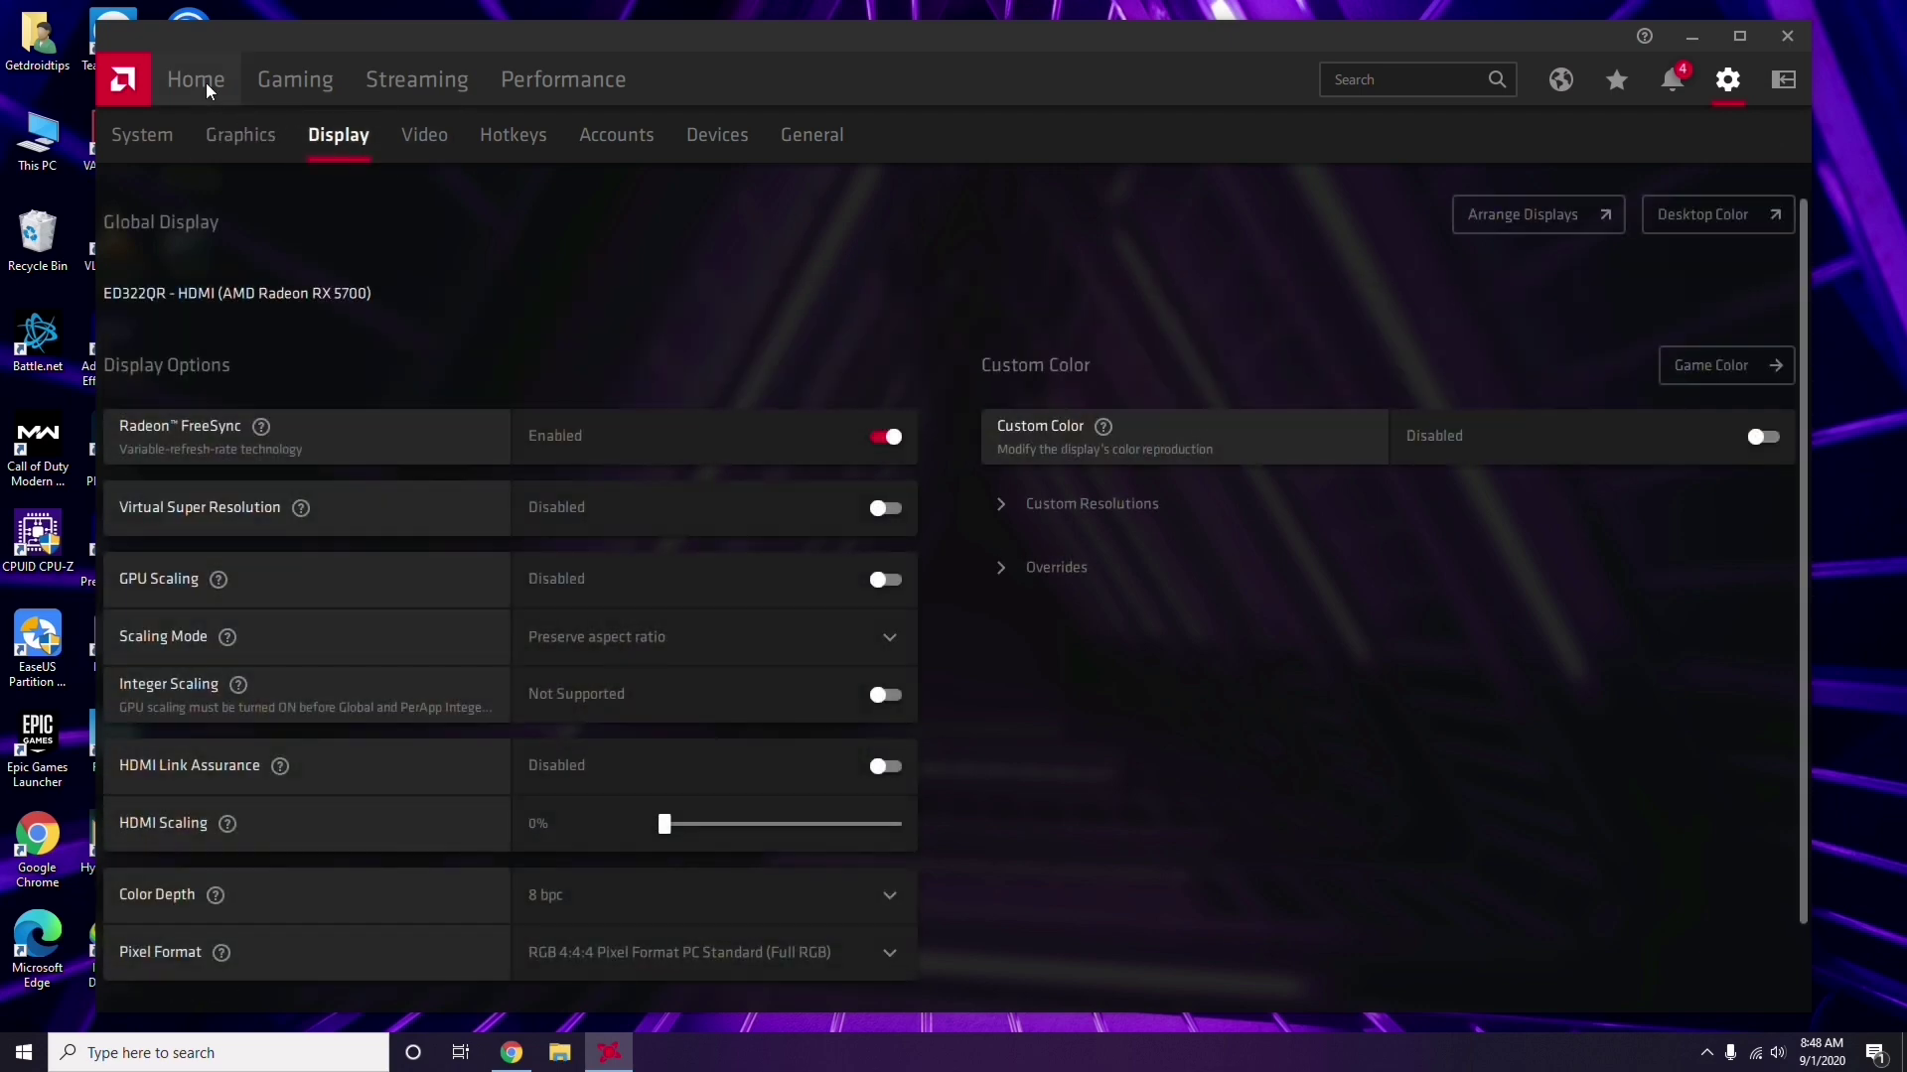
left_click(207, 84)
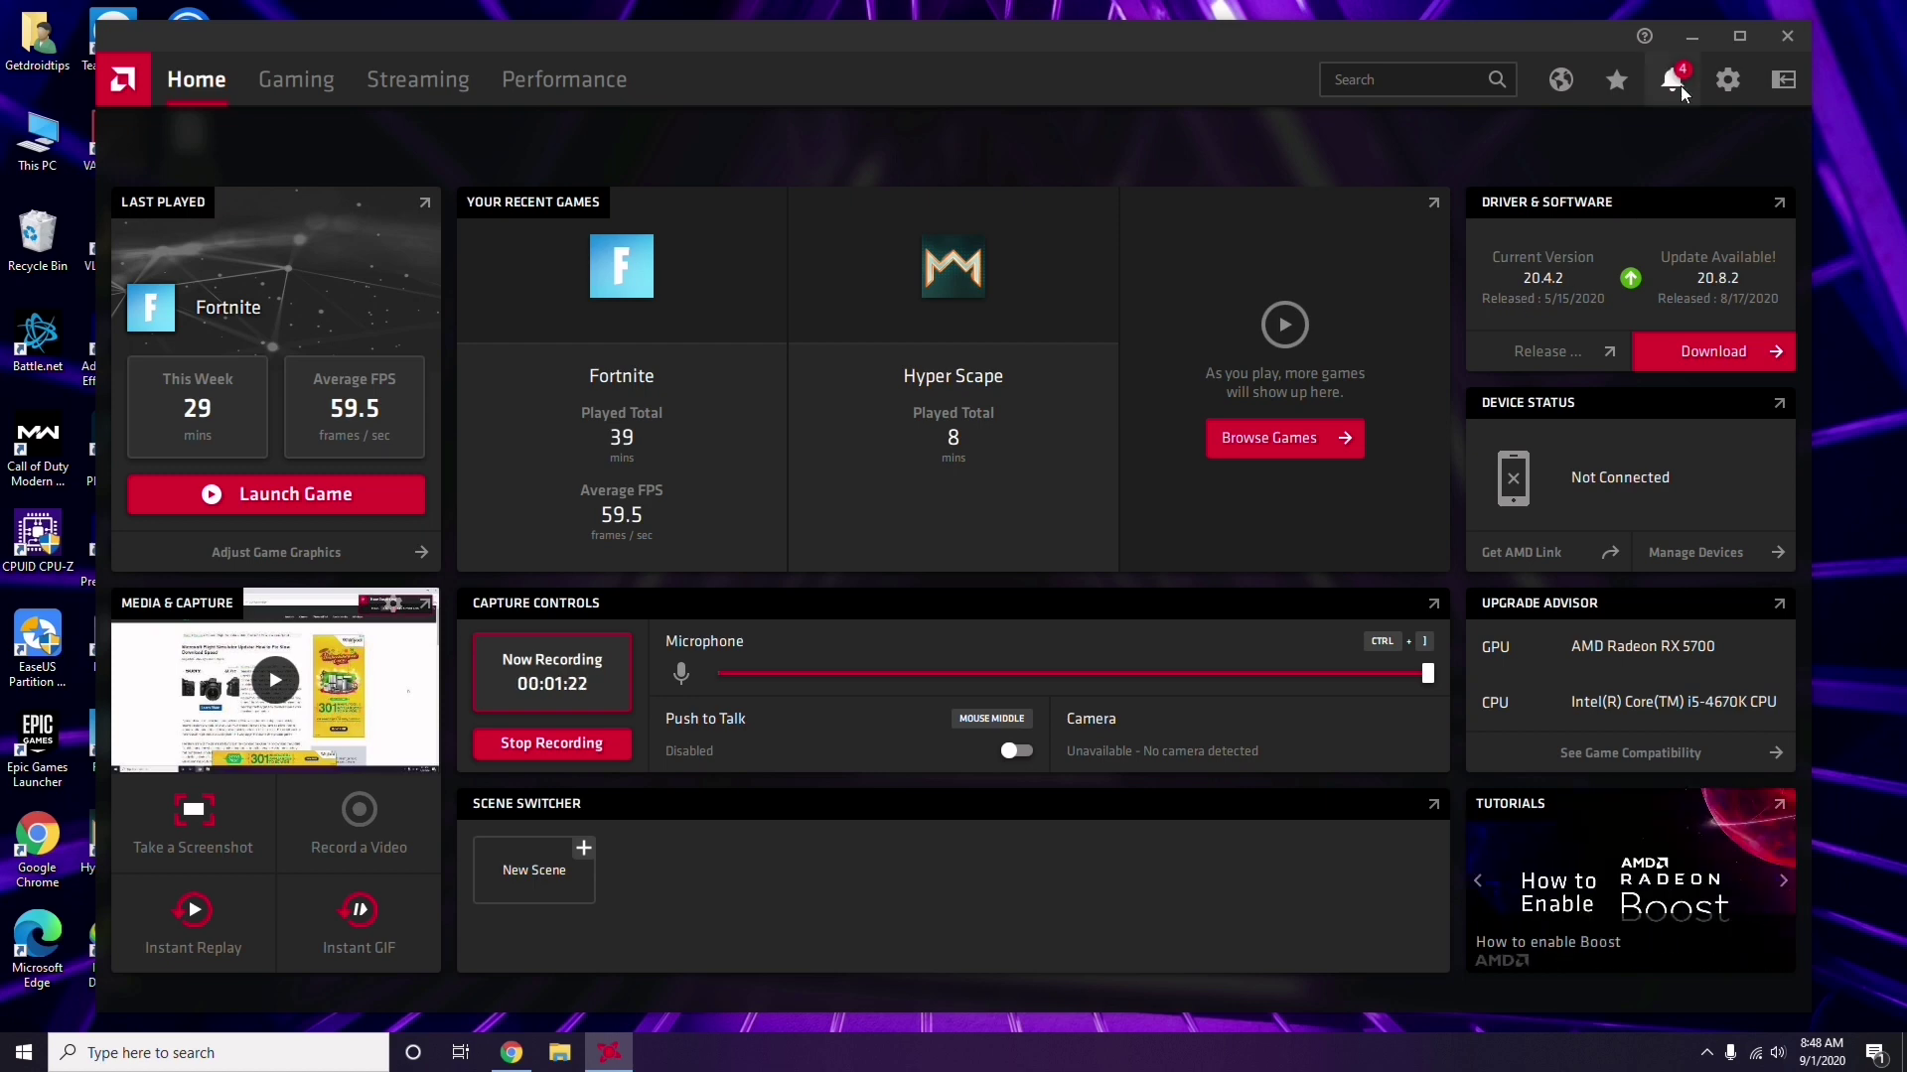
left_click(1796, 38)
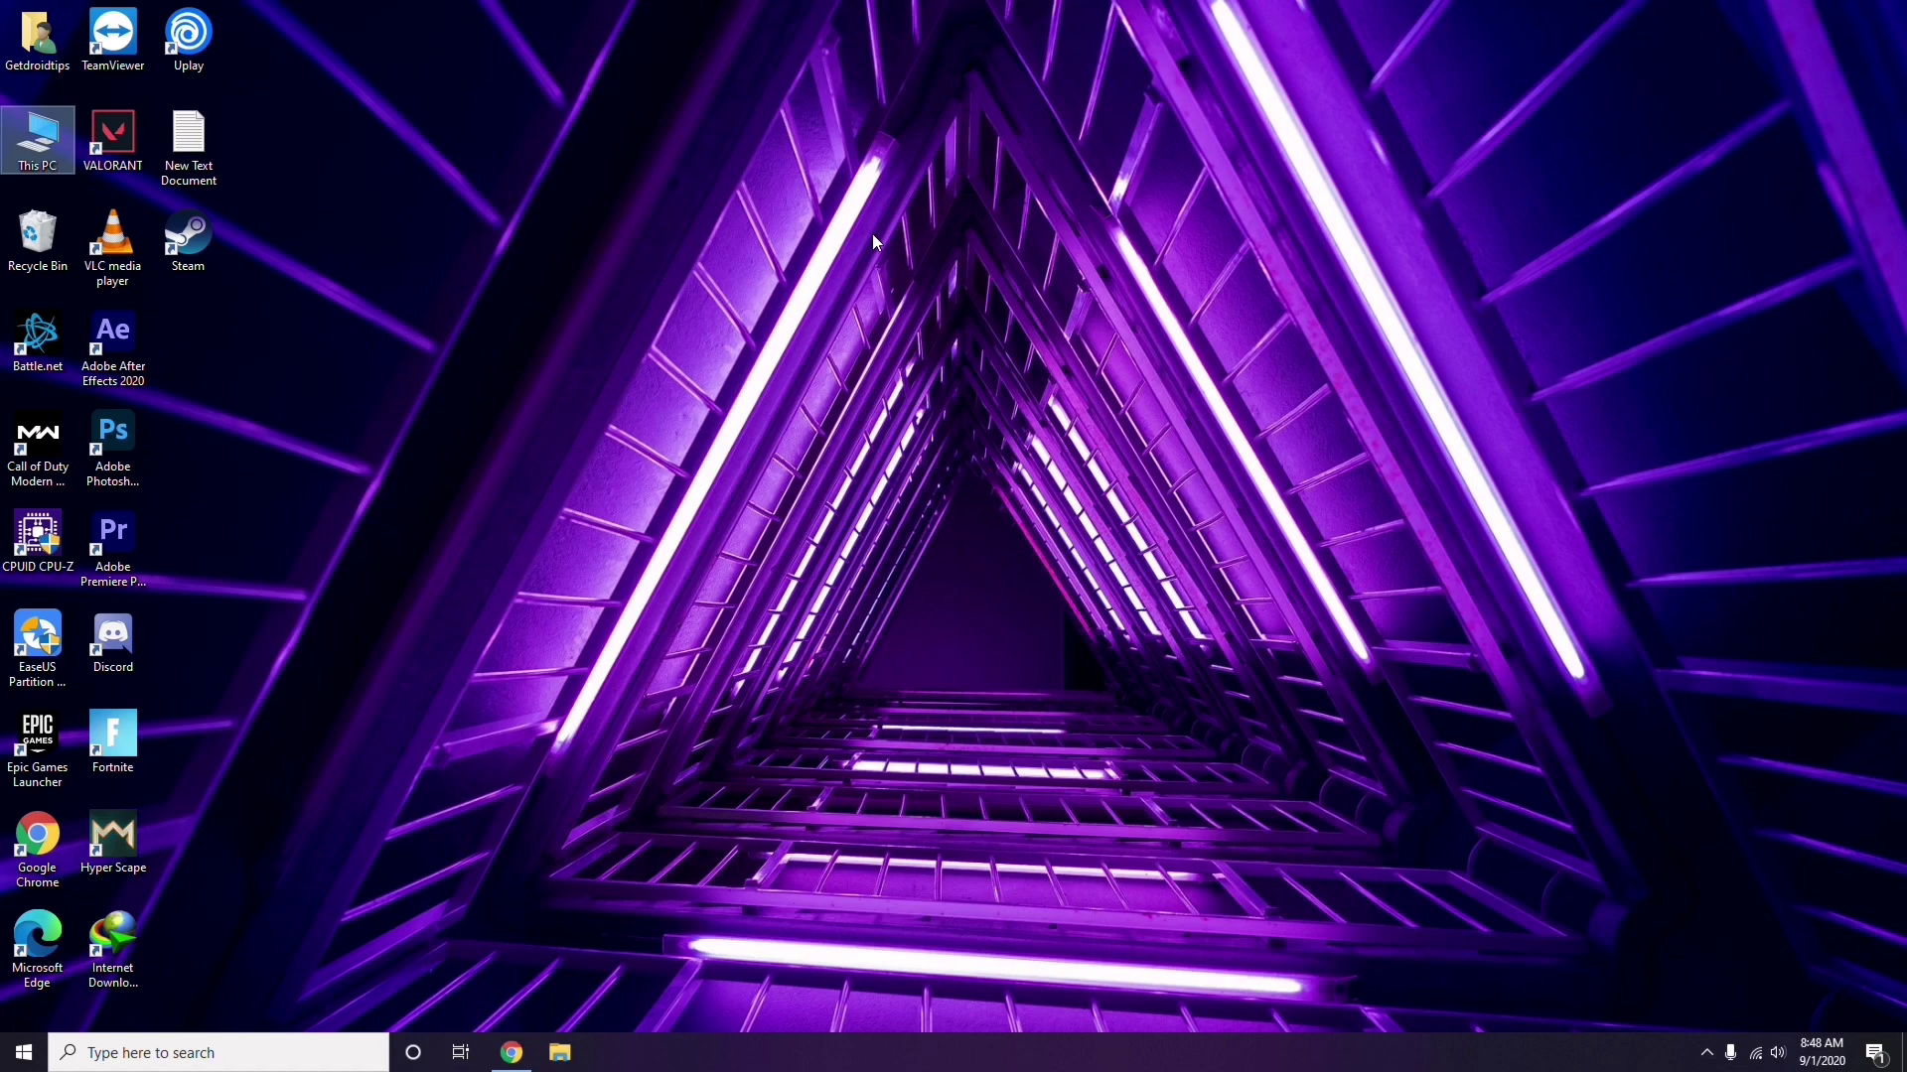
- Refresh the desktop and launch Steam
right_click(402, 258)
left_click(409, 354)
double_click(196, 257)
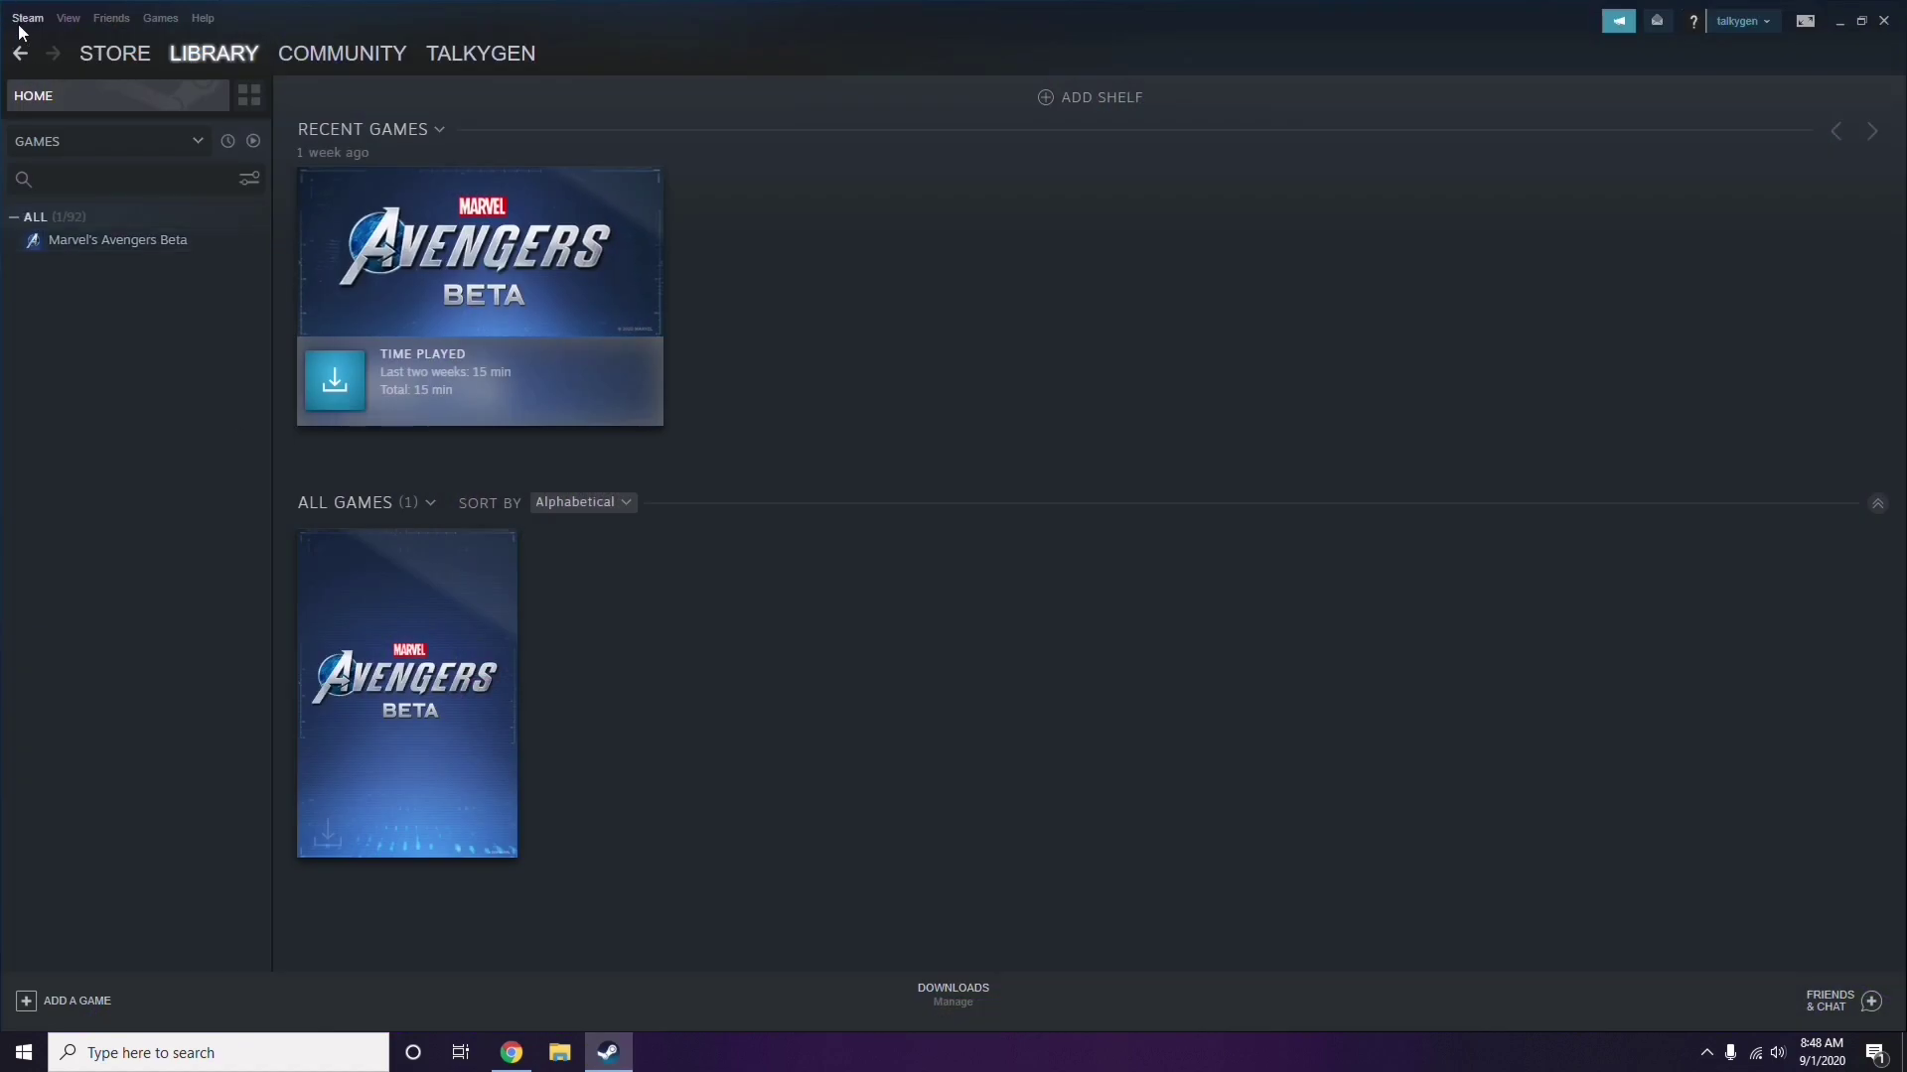
- Uncheck 'Enable the Steam Overlay while in-game' in Steam Settings, save, and close Steam
left_click(26, 20)
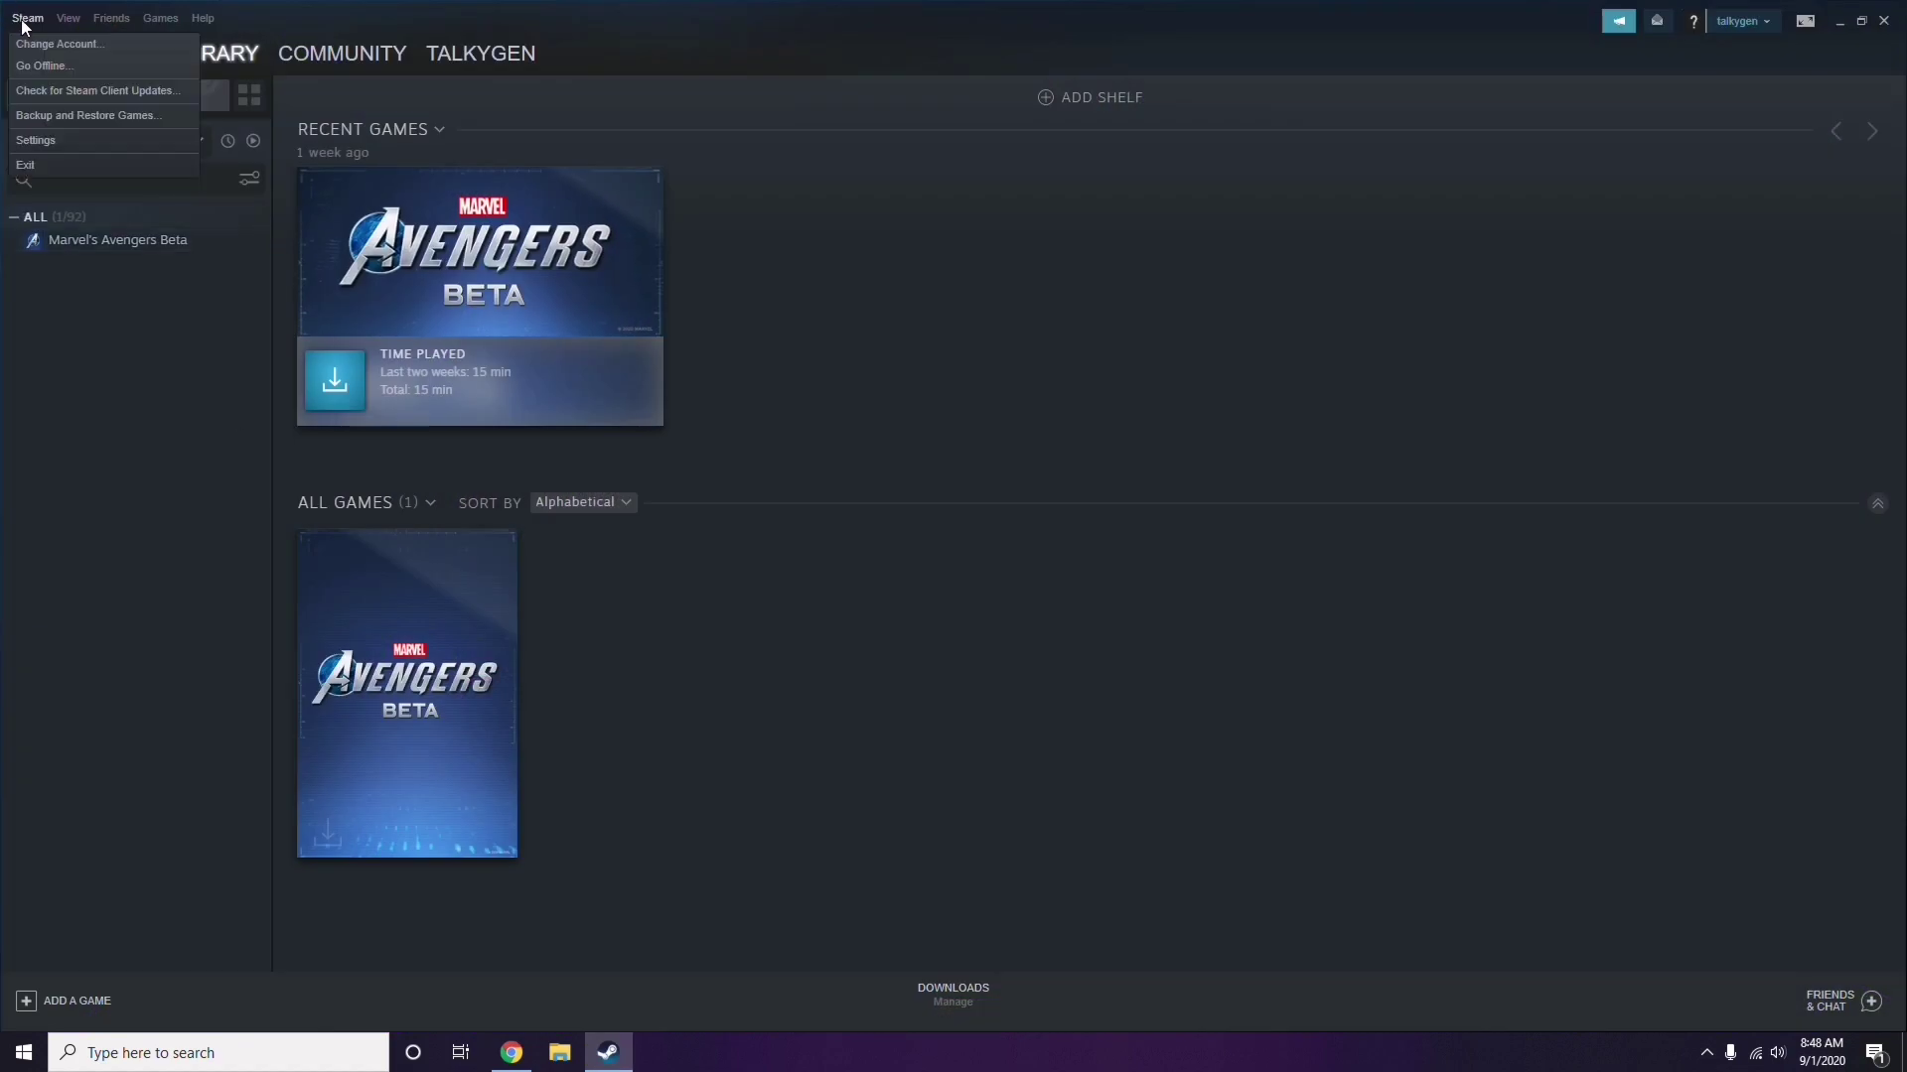
left_click(63, 139)
left_click_drag(1158, 378, 1056, 217)
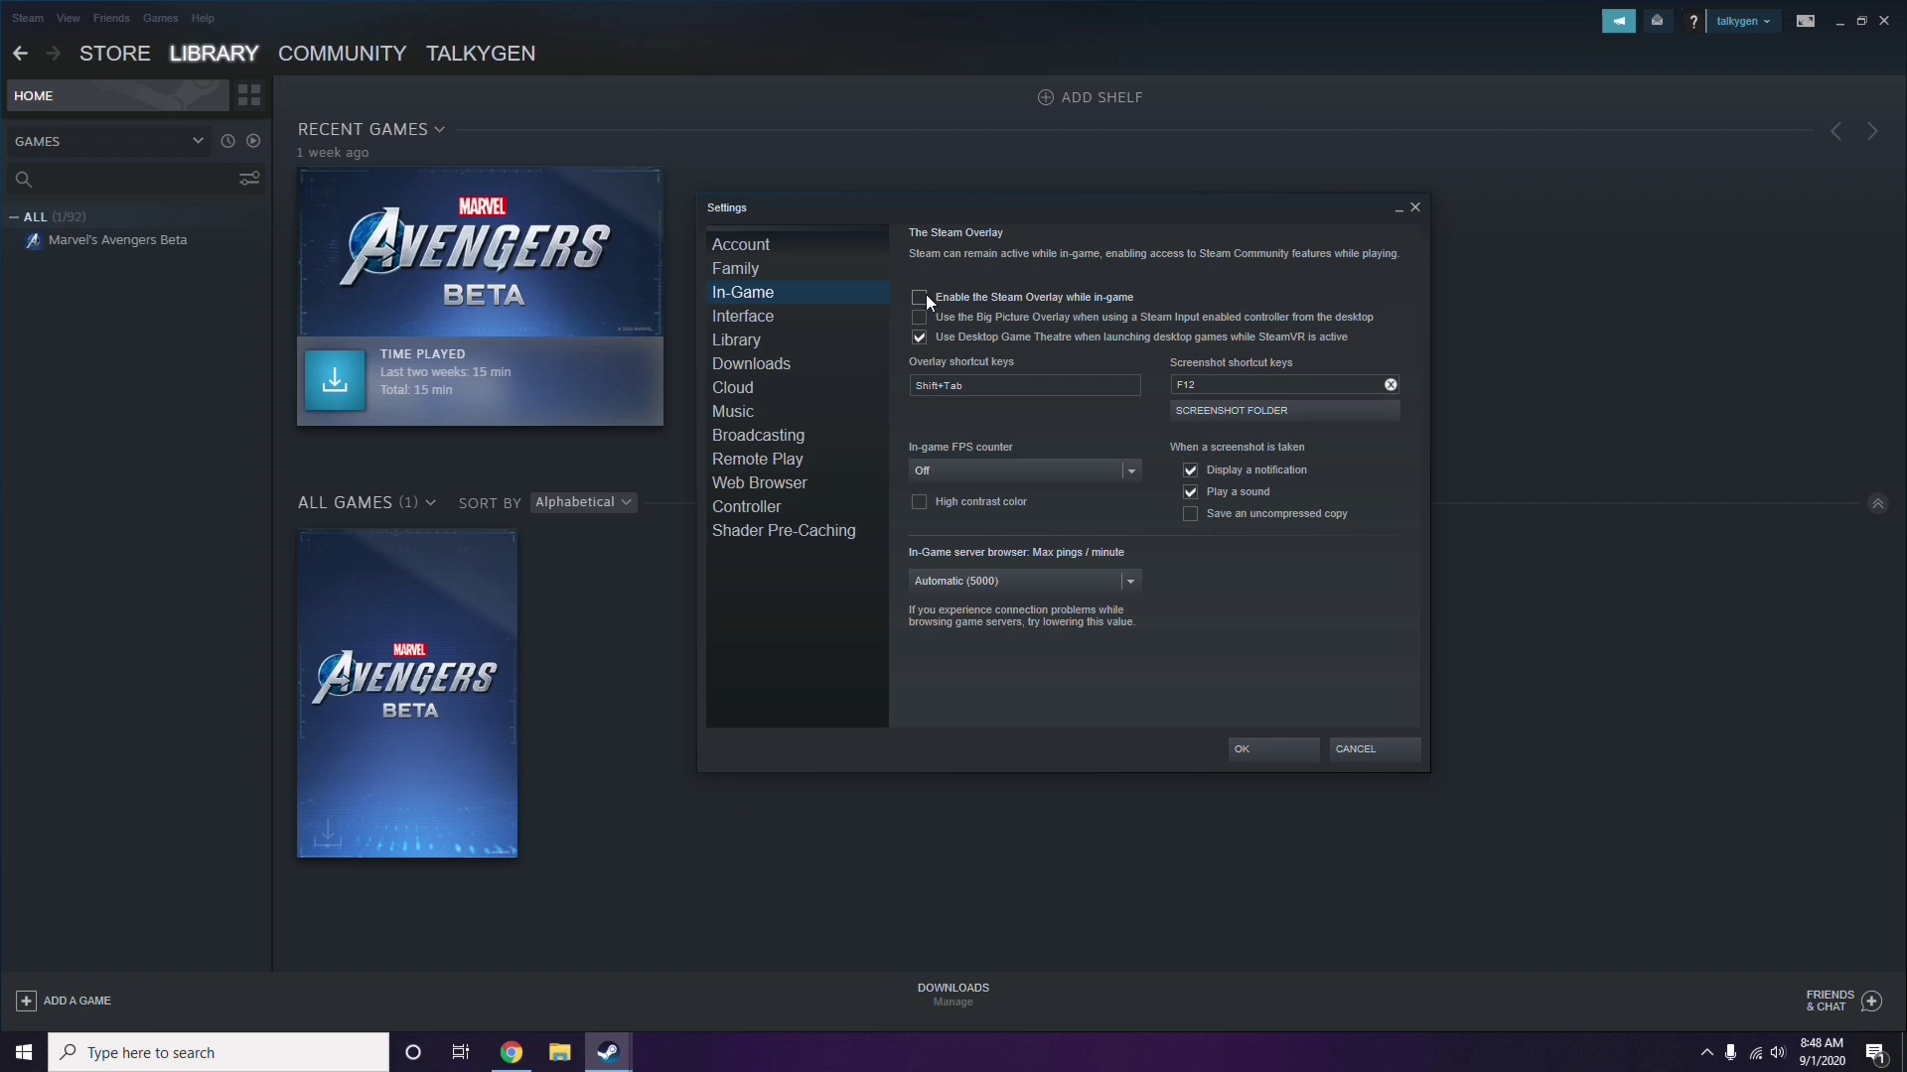
left_click(1253, 748)
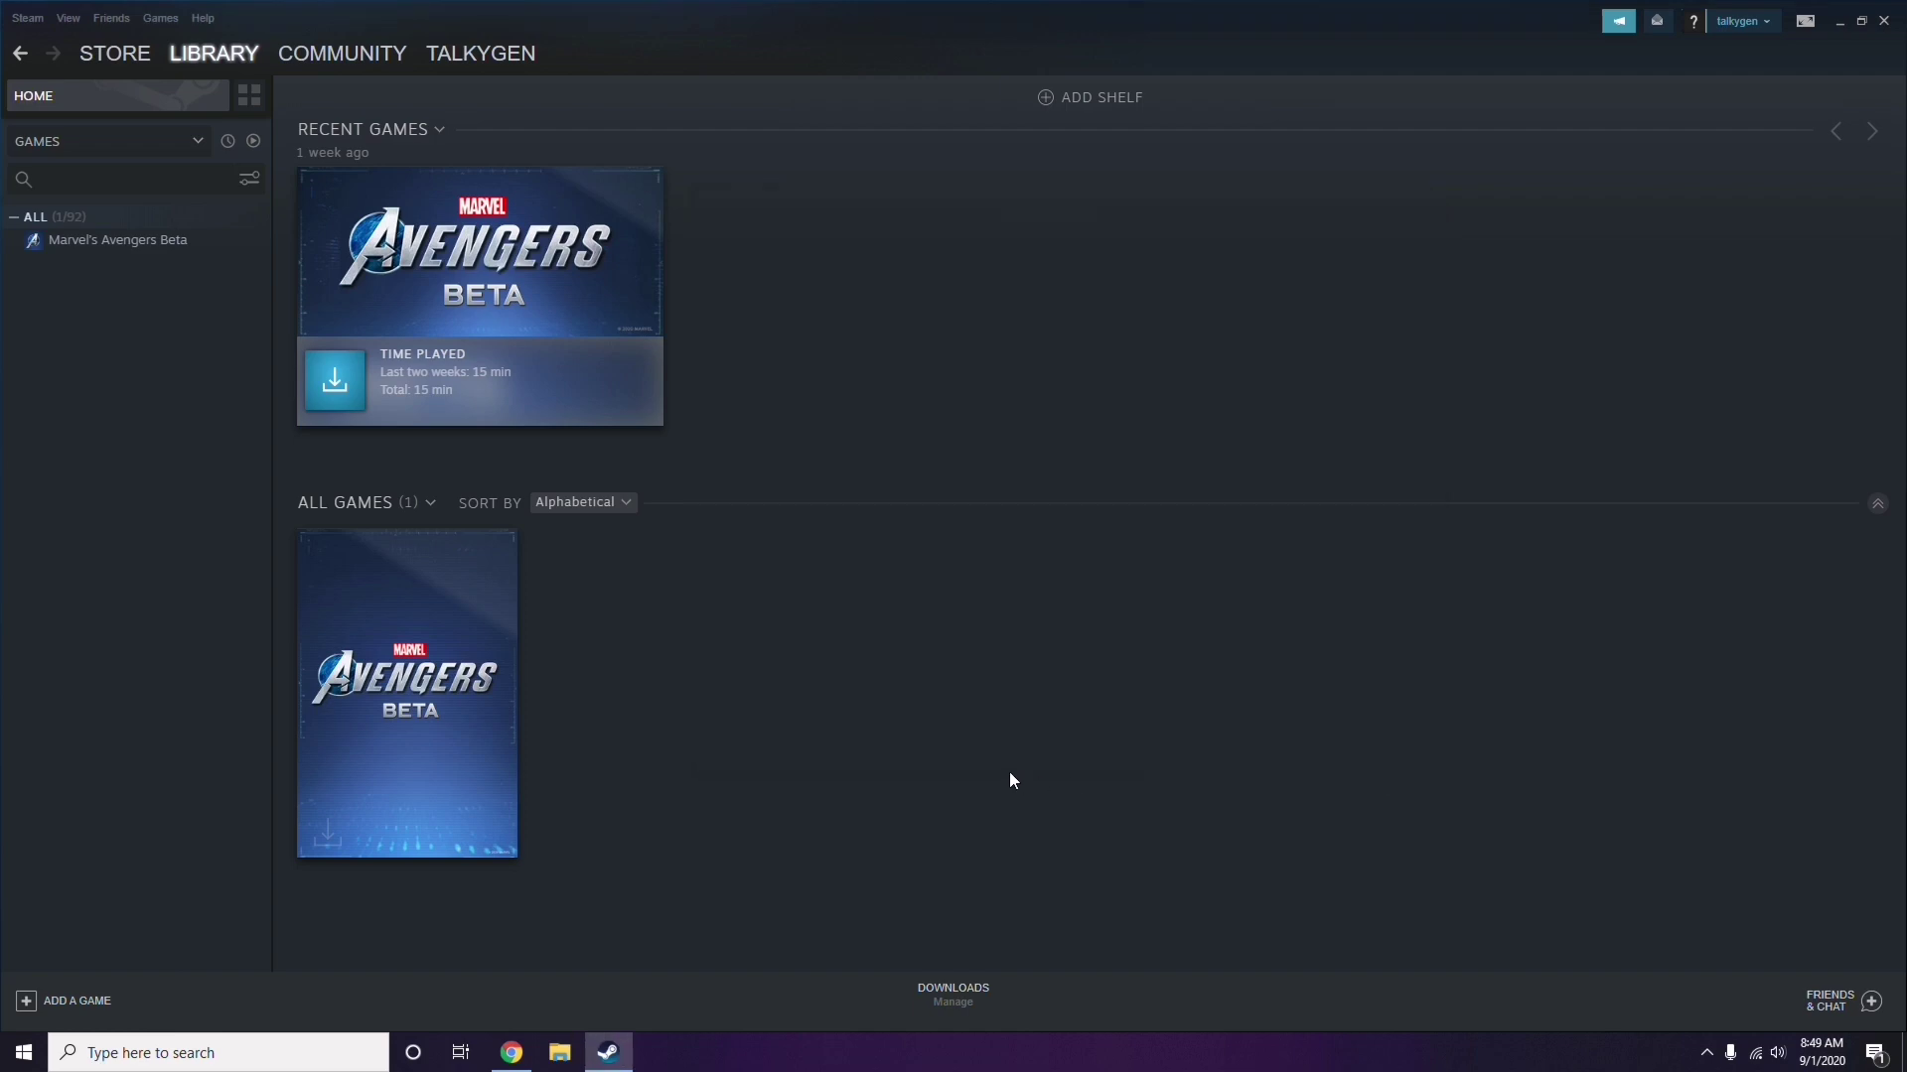
left_click(1884, 20)
- Refresh the desktop and launch Discord from its desktop icon
right_click(785, 332)
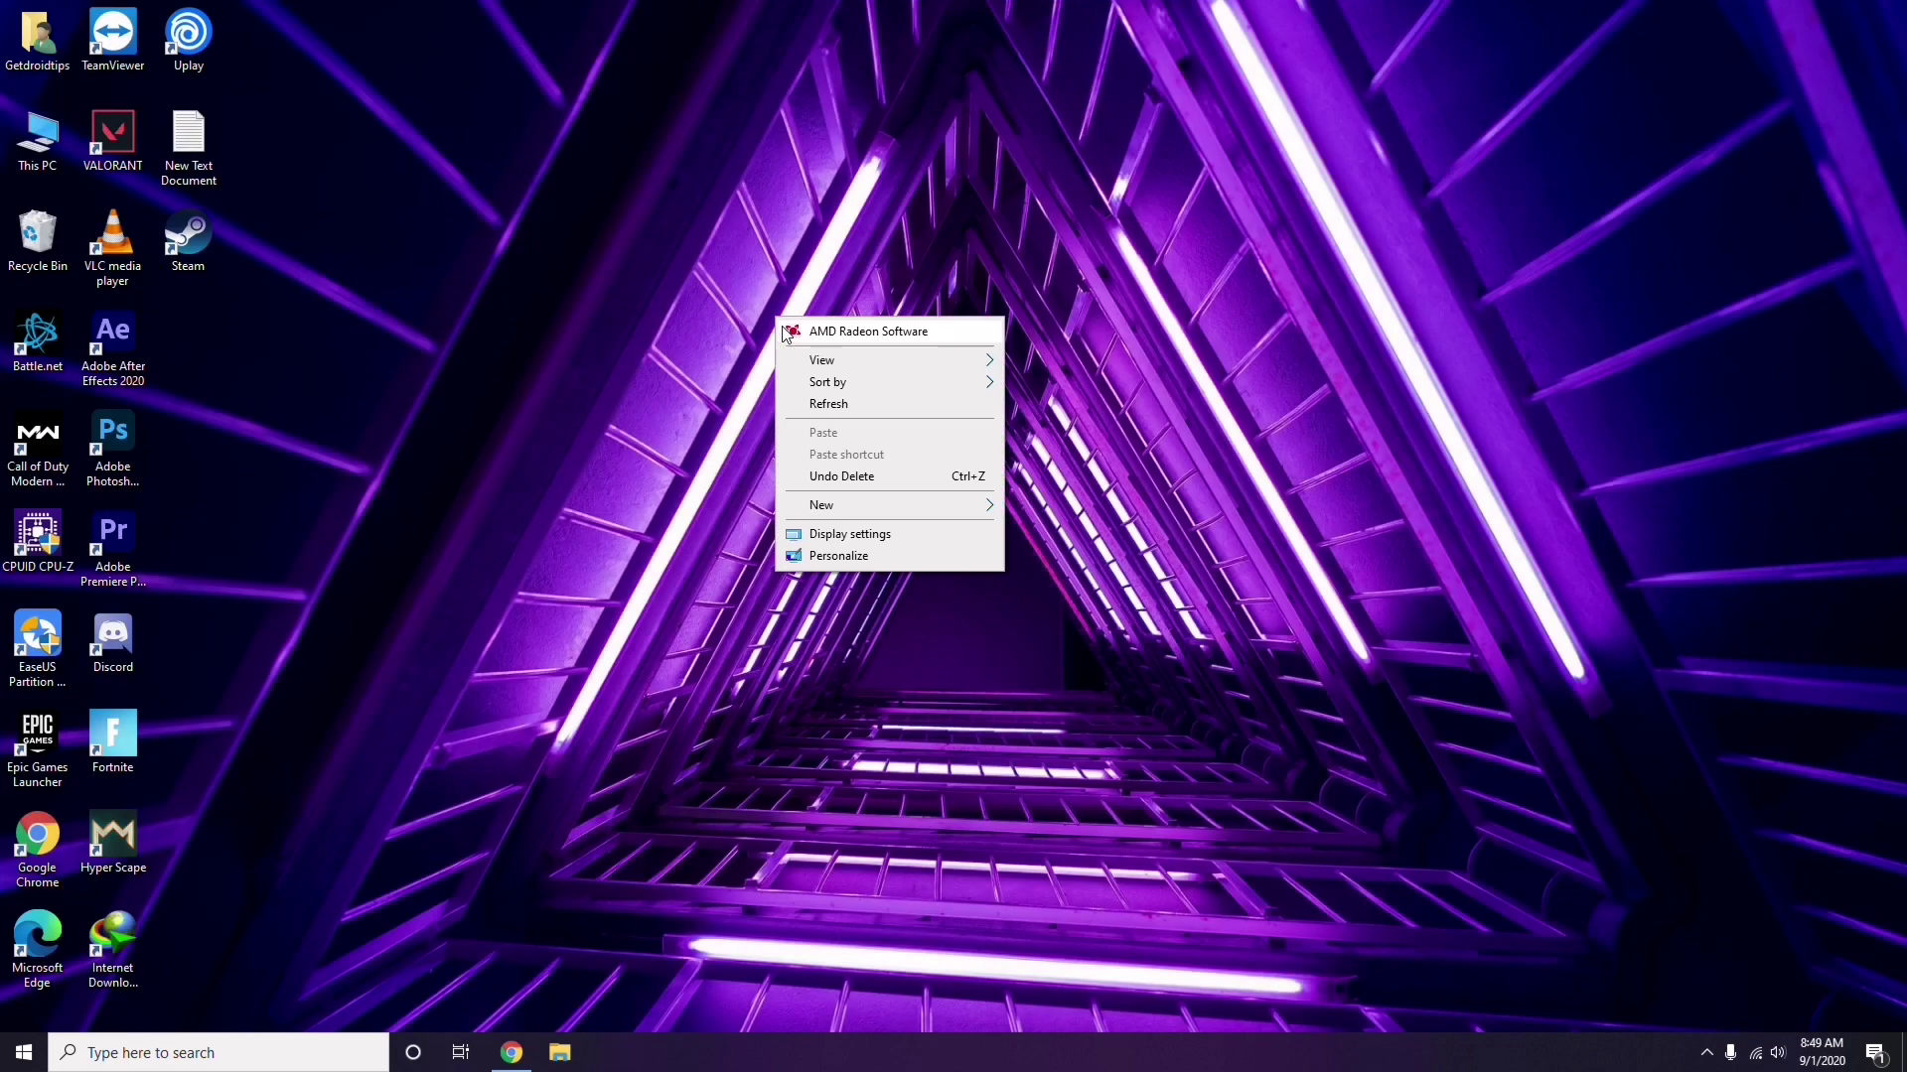
left_click(826, 407)
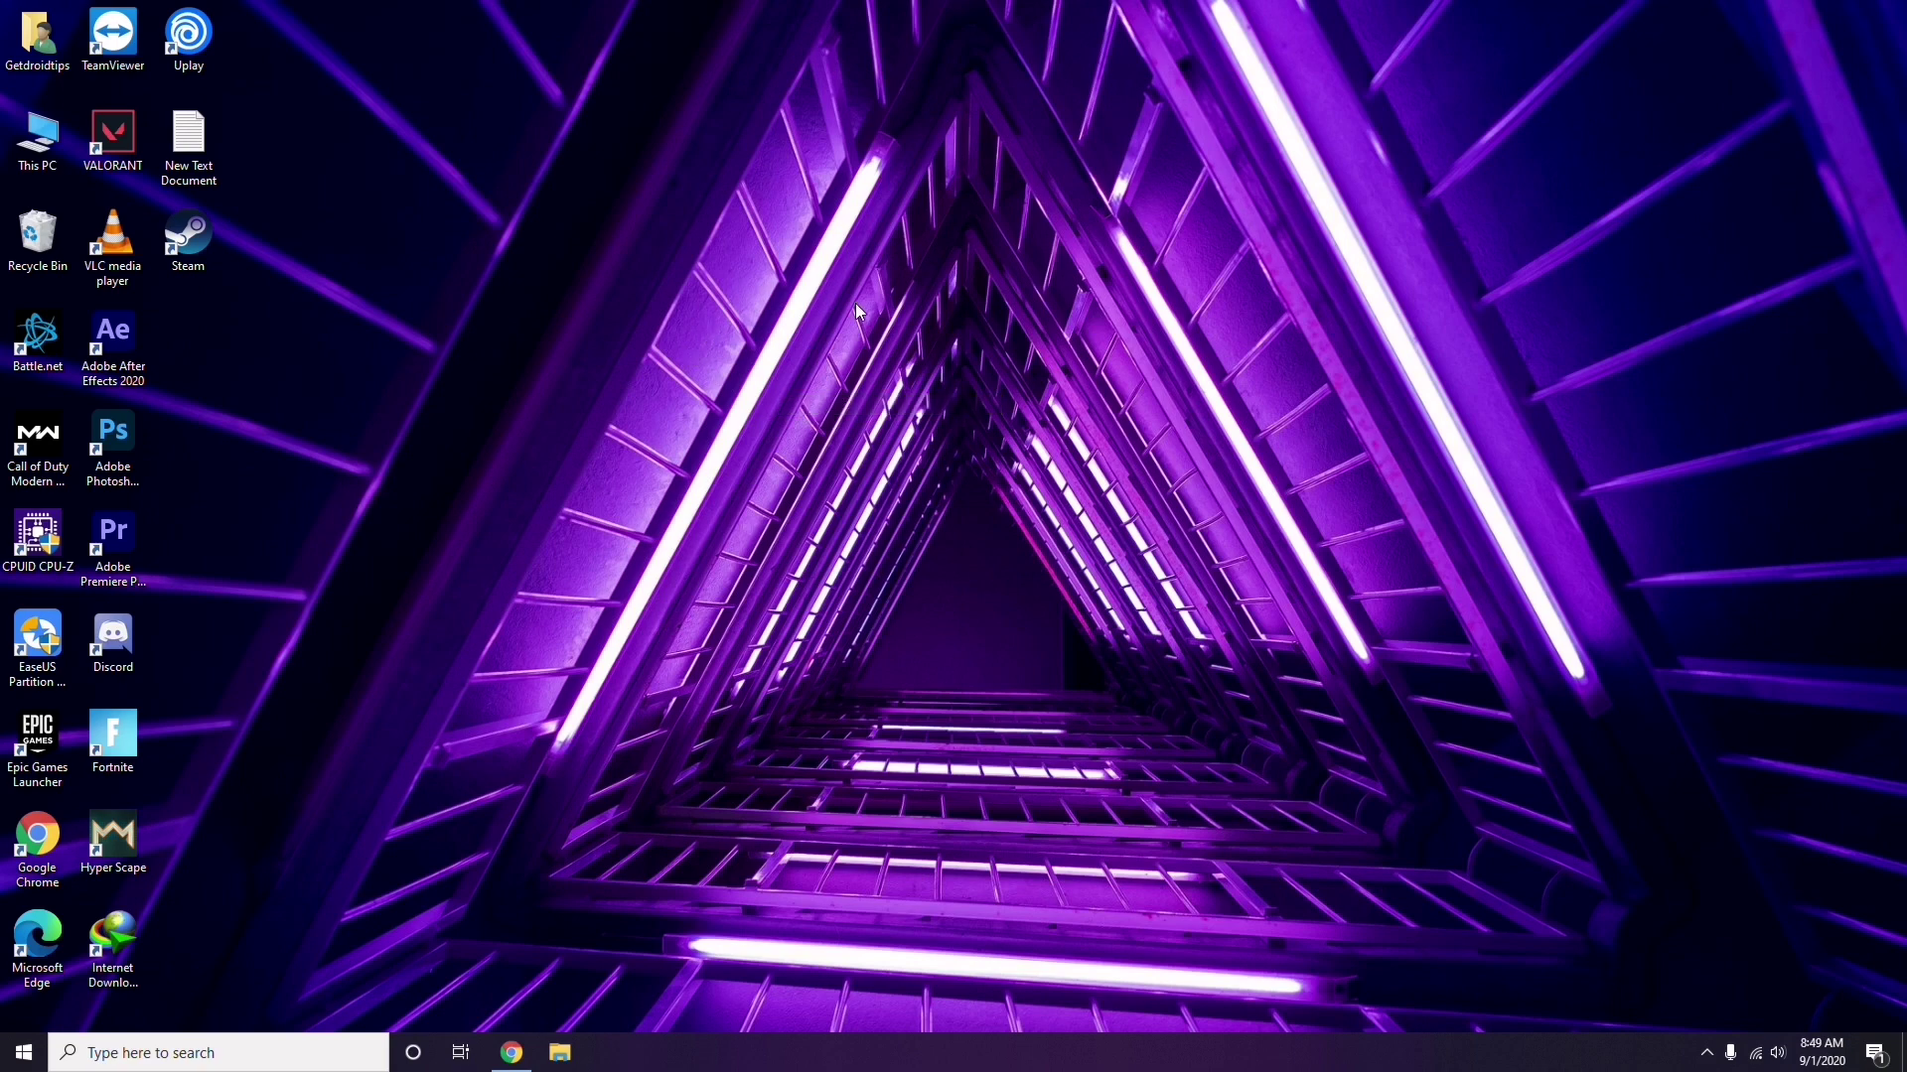
double_click(129, 639)
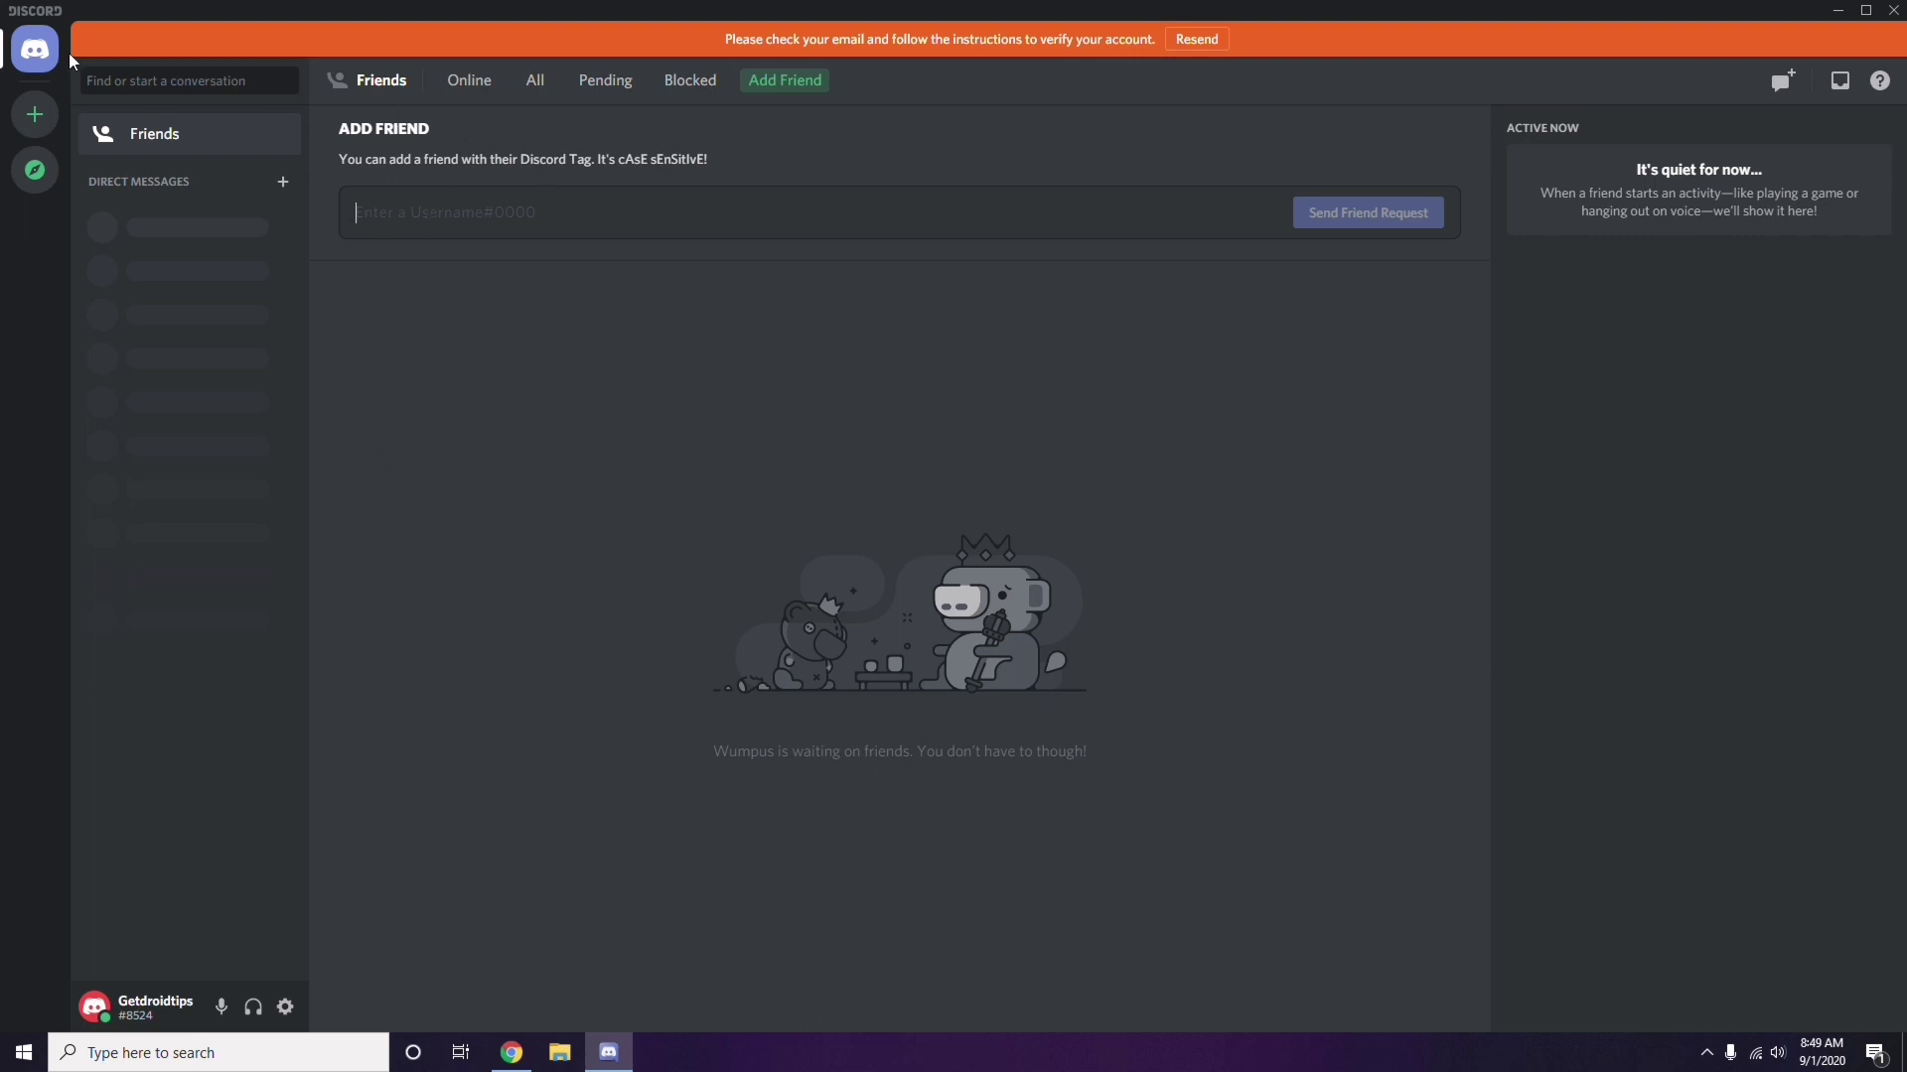
- Switch off the OpenH264 Video Codec in Discord's Voice & Video settings
left_click(286, 1009)
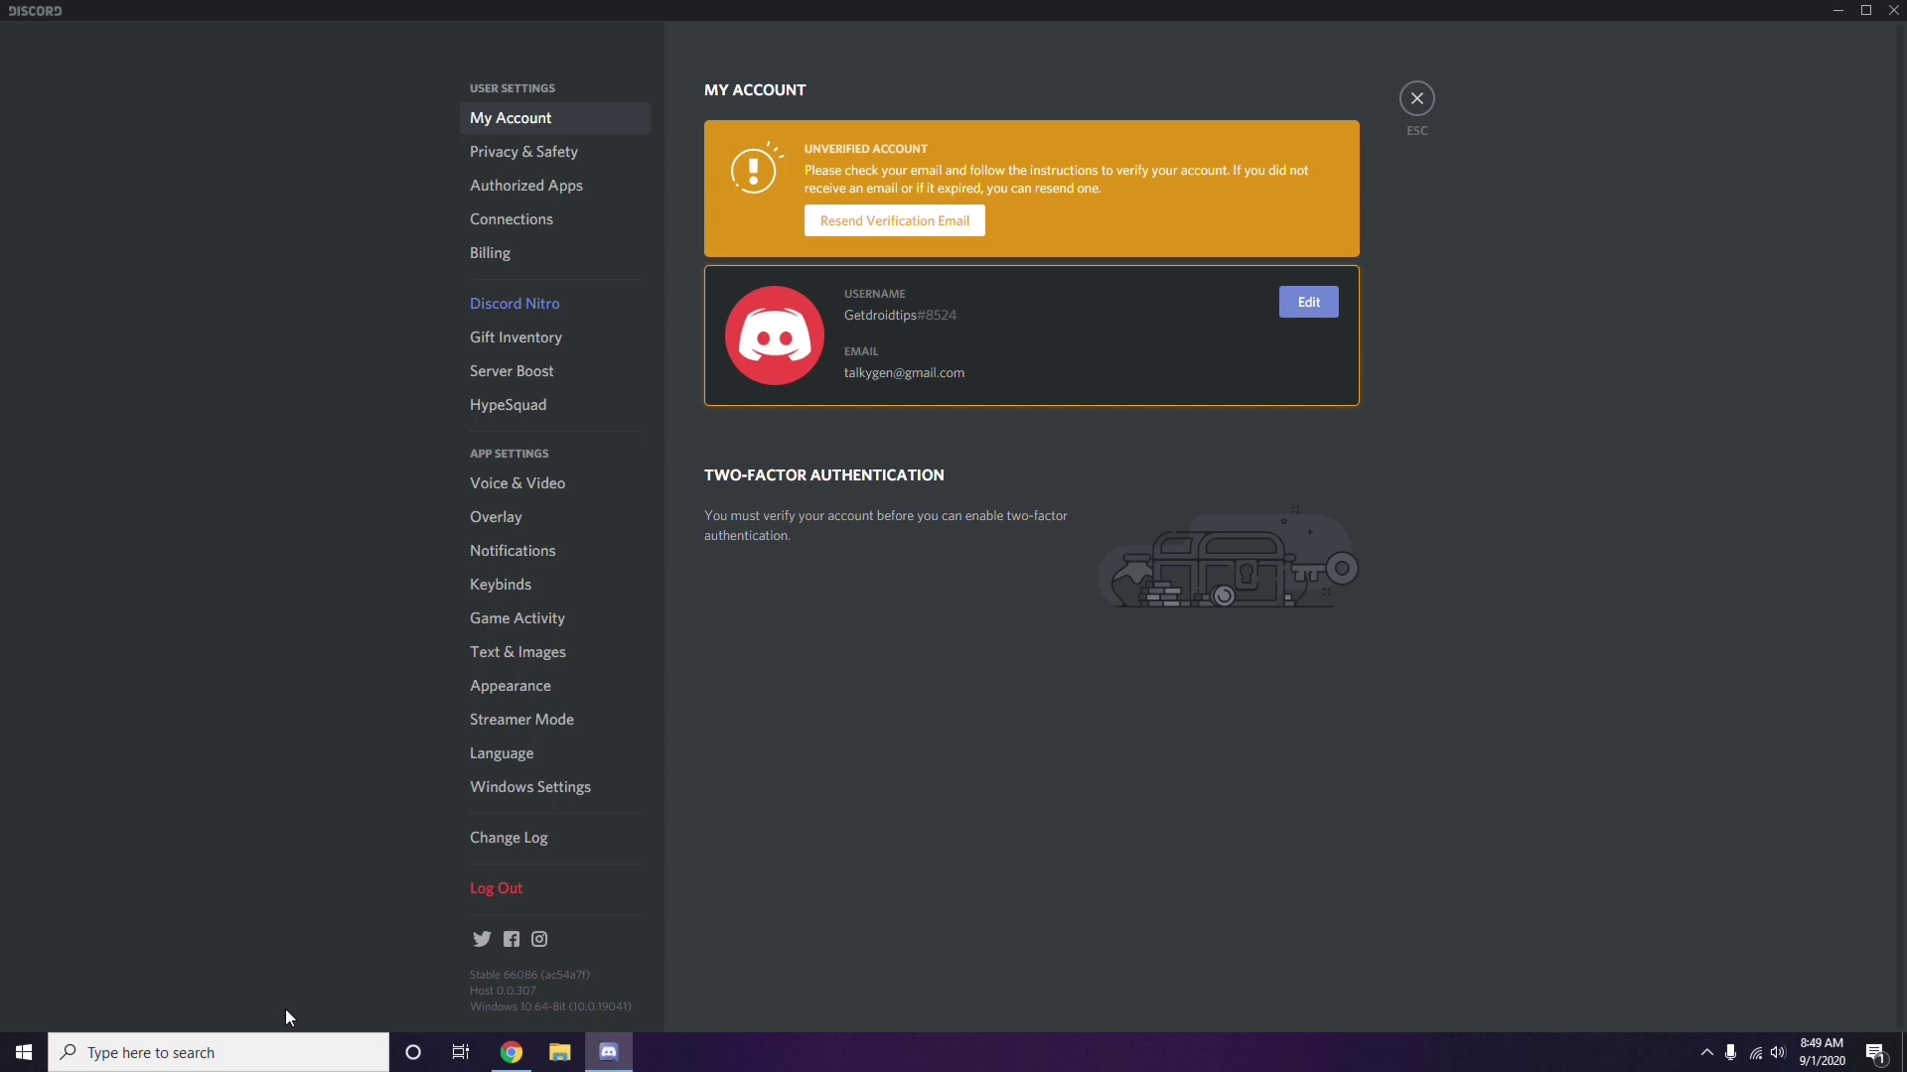
left_click(508, 486)
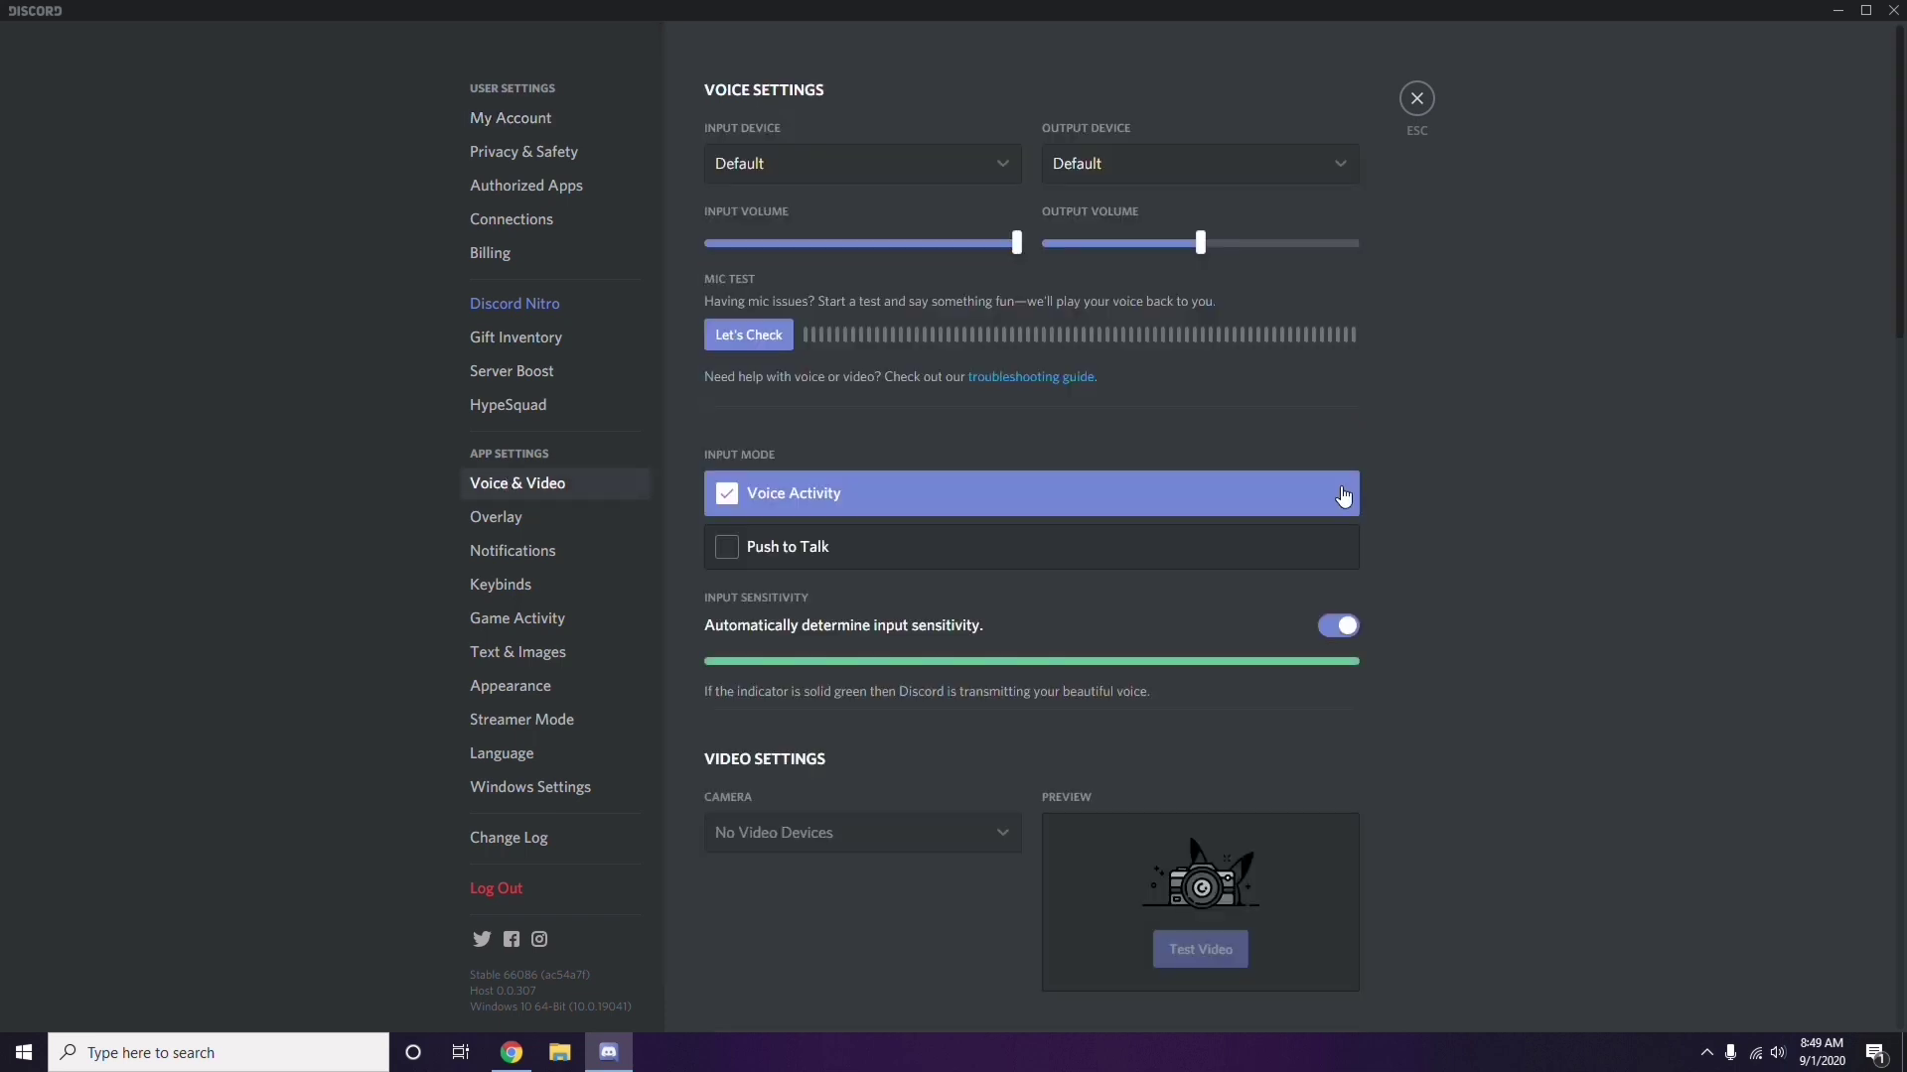
scroll(1456, 486, "down", 8)
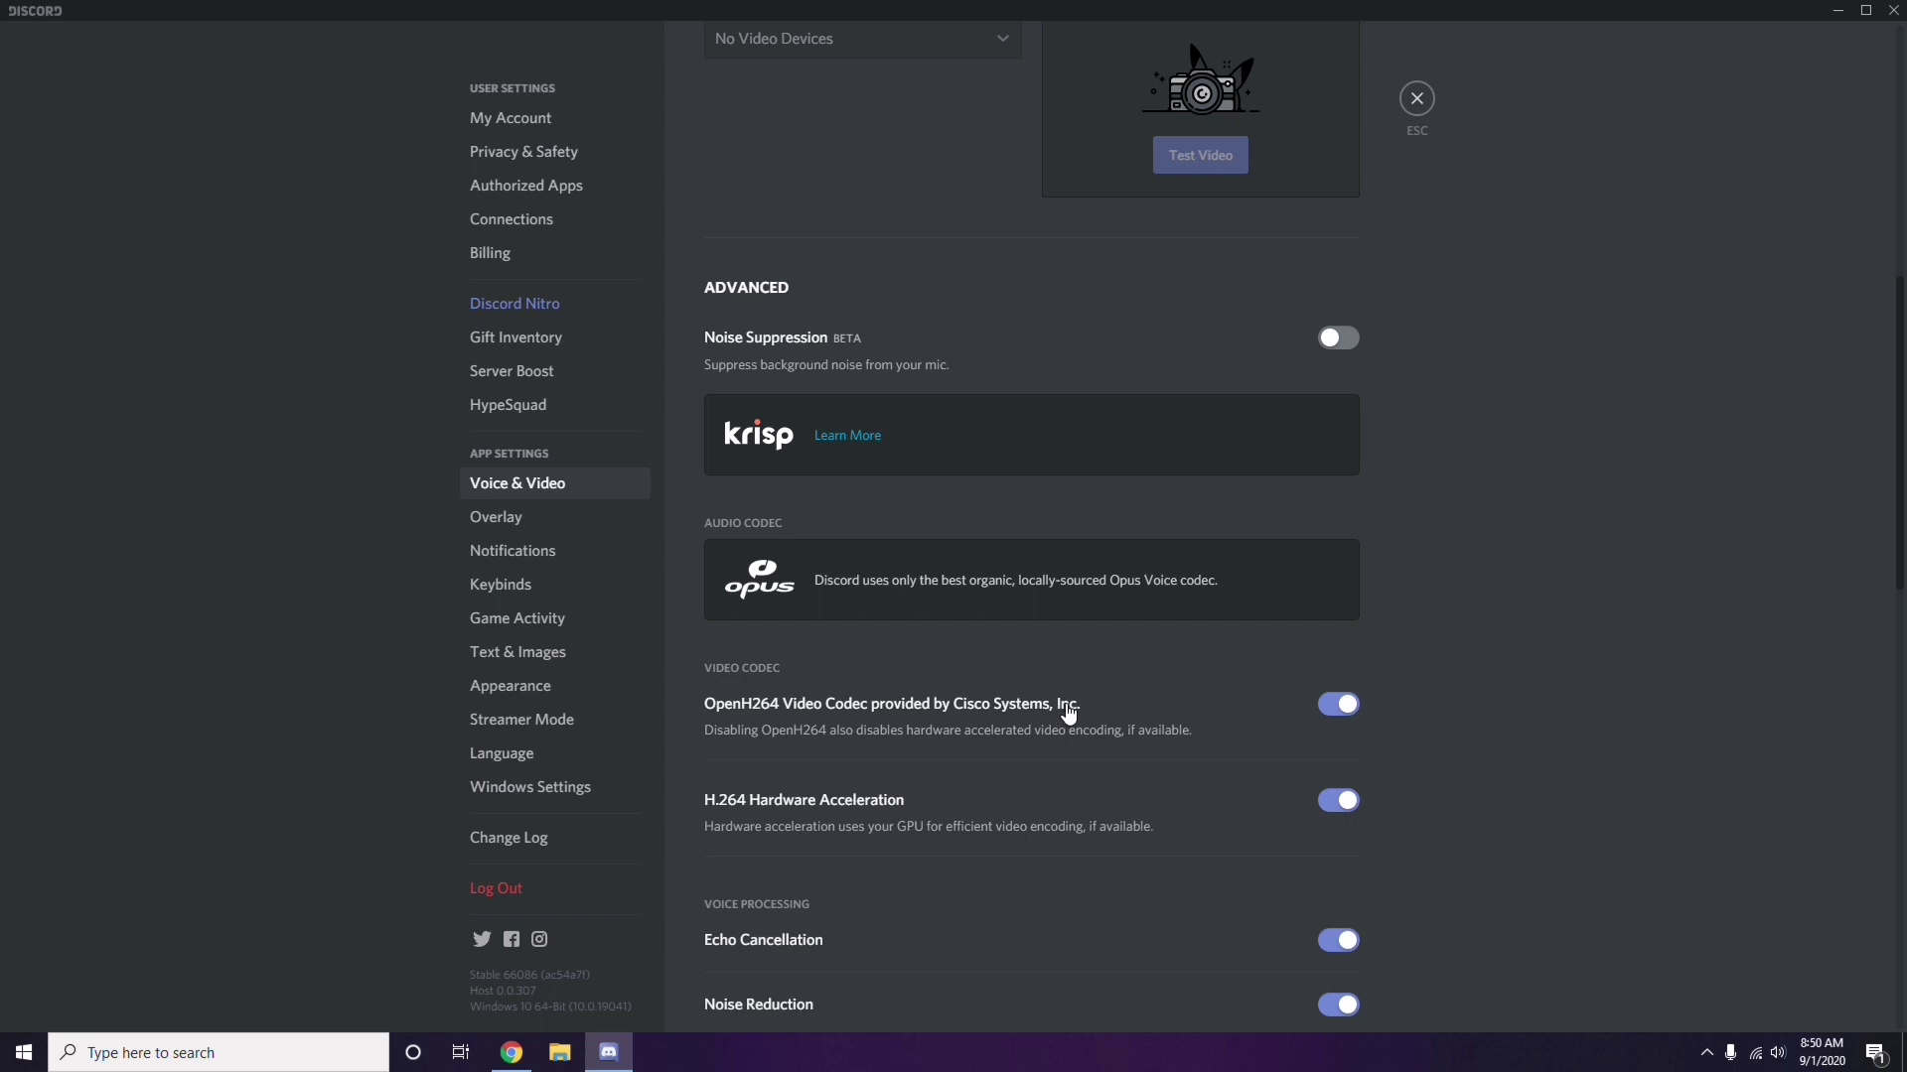
left_click(1267, 732)
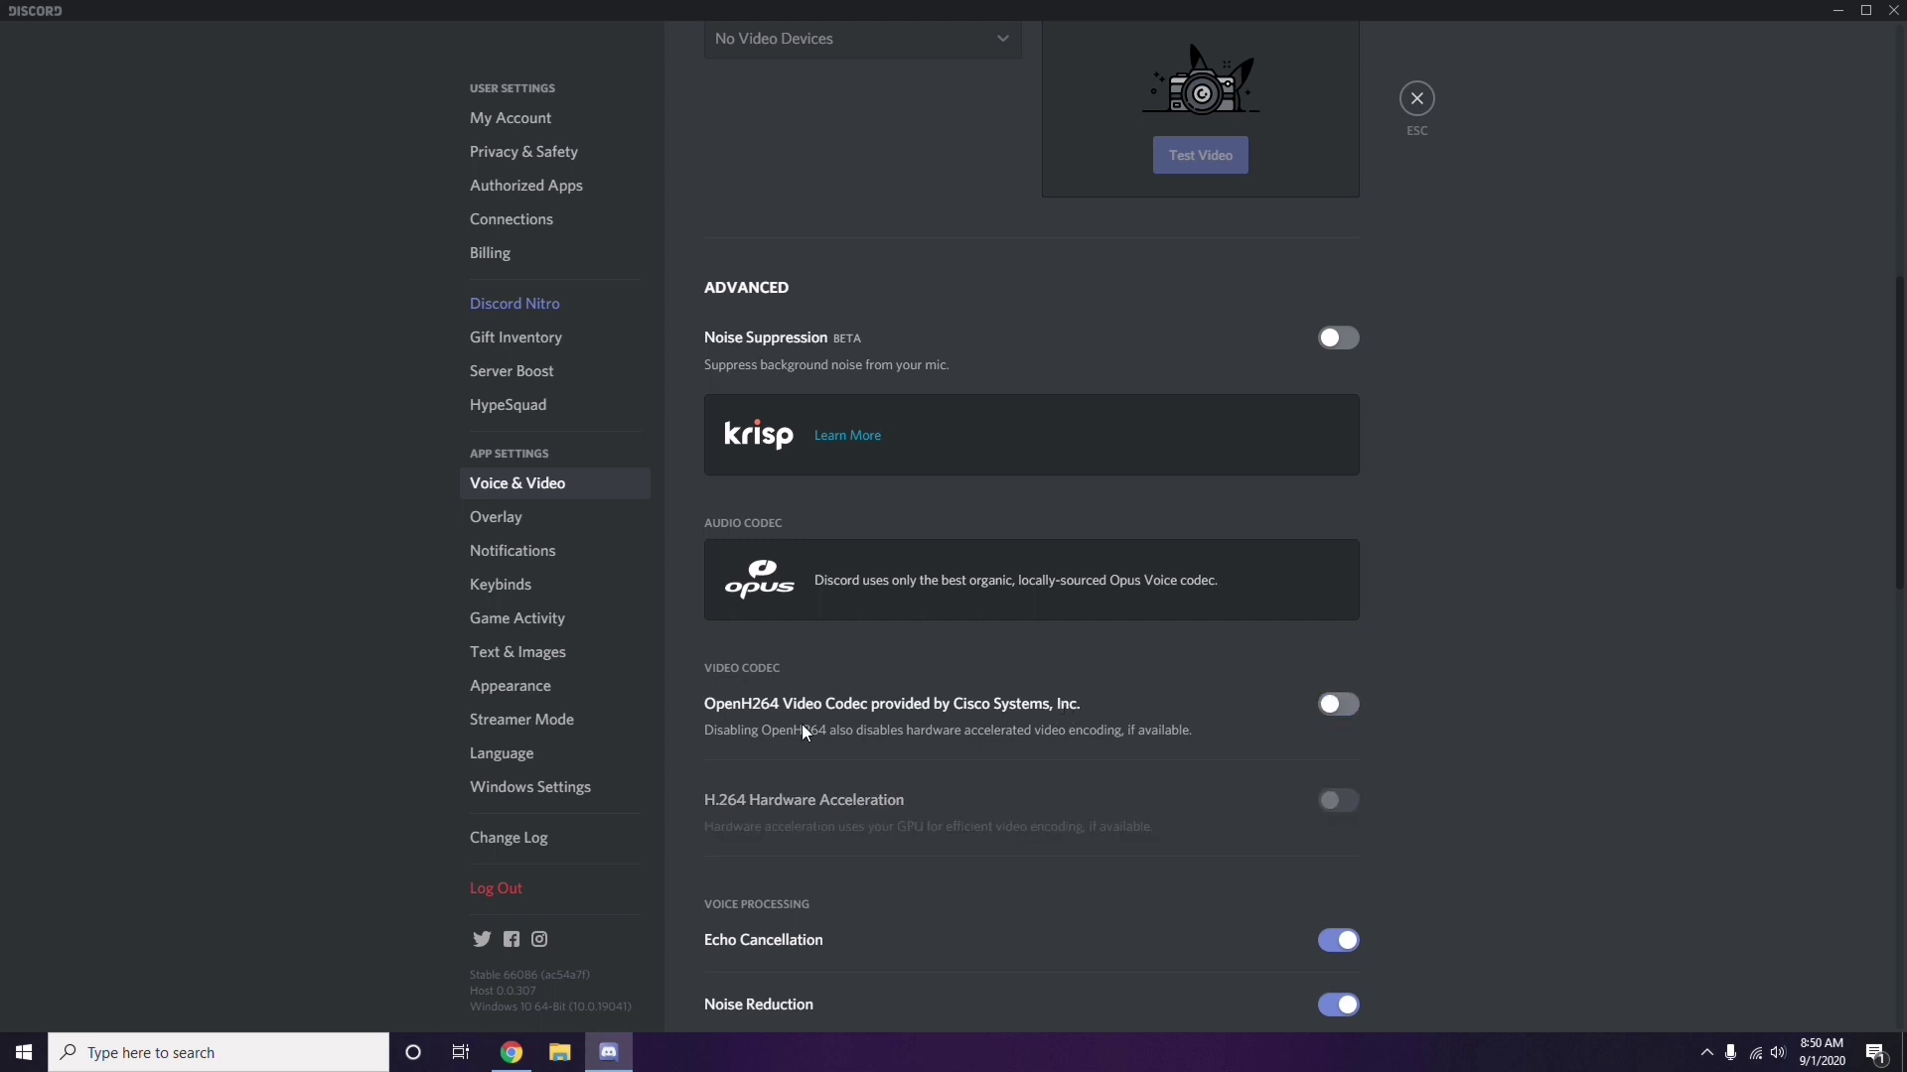
scroll(985, 711, "down", 2)
scroll(986, 711, "down", 4)
scroll(985, 711, "up", 1)
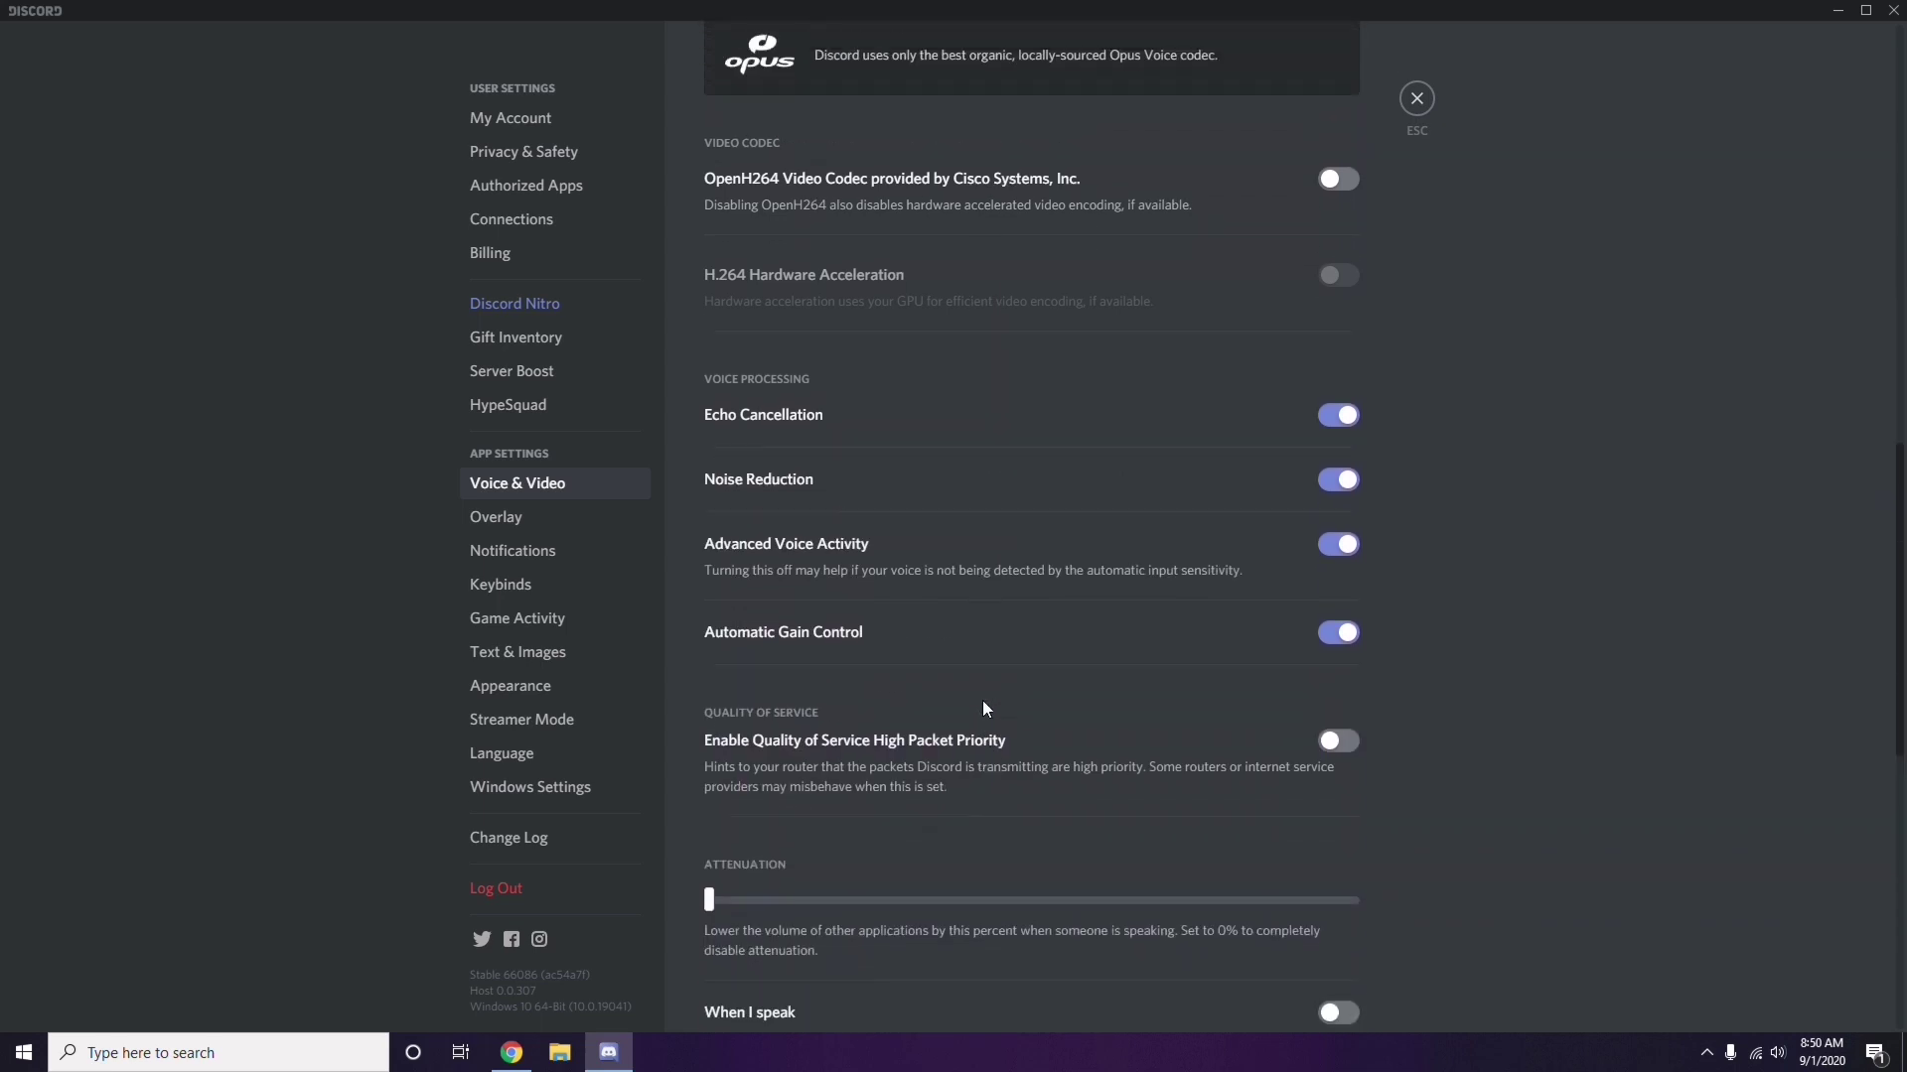
- Switch off 'Enable in-game overlay' on Discord's Overlay settings page
left_click(499, 522)
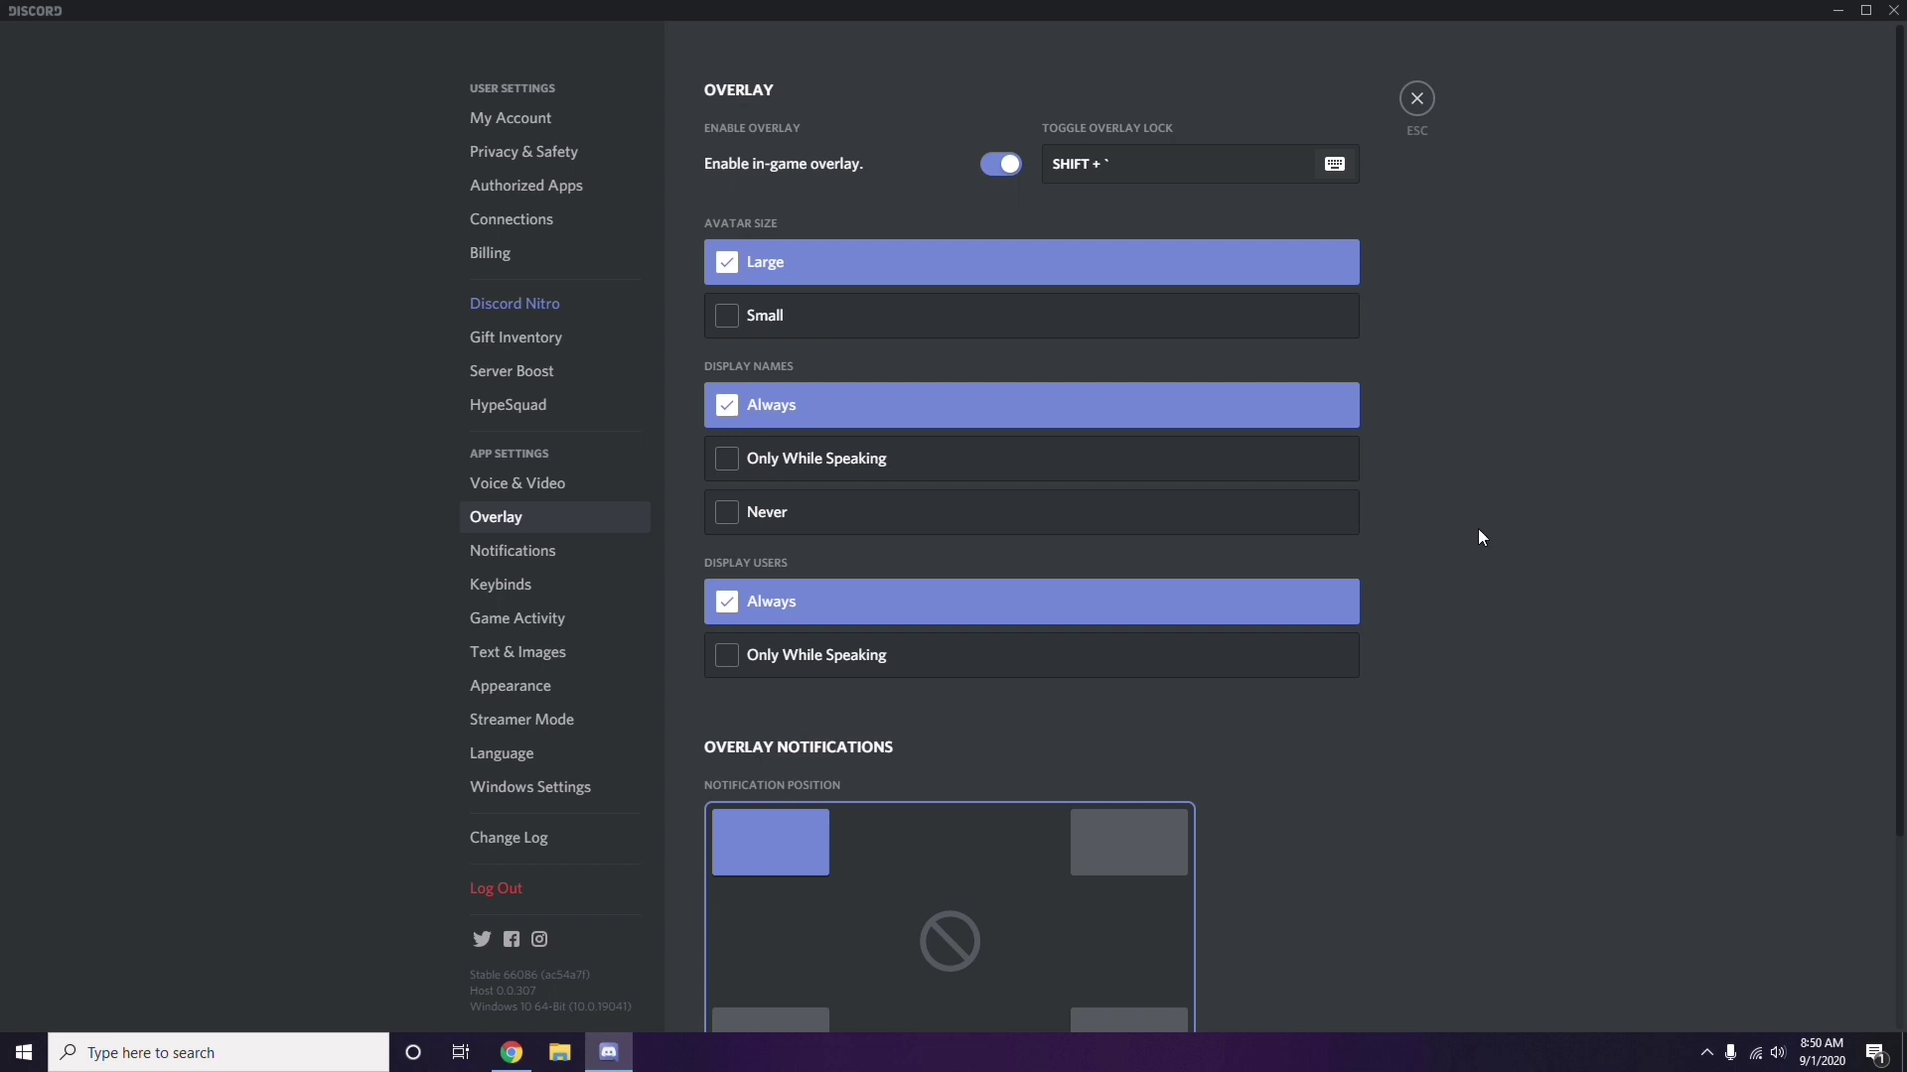
scroll(1479, 529, "down", 1)
scroll(1479, 529, "up", 1)
left_click(995, 169)
- Disable Hardware Acceleration under Appearance, confirm with Okay, then minimize Discord
left_click(525, 693)
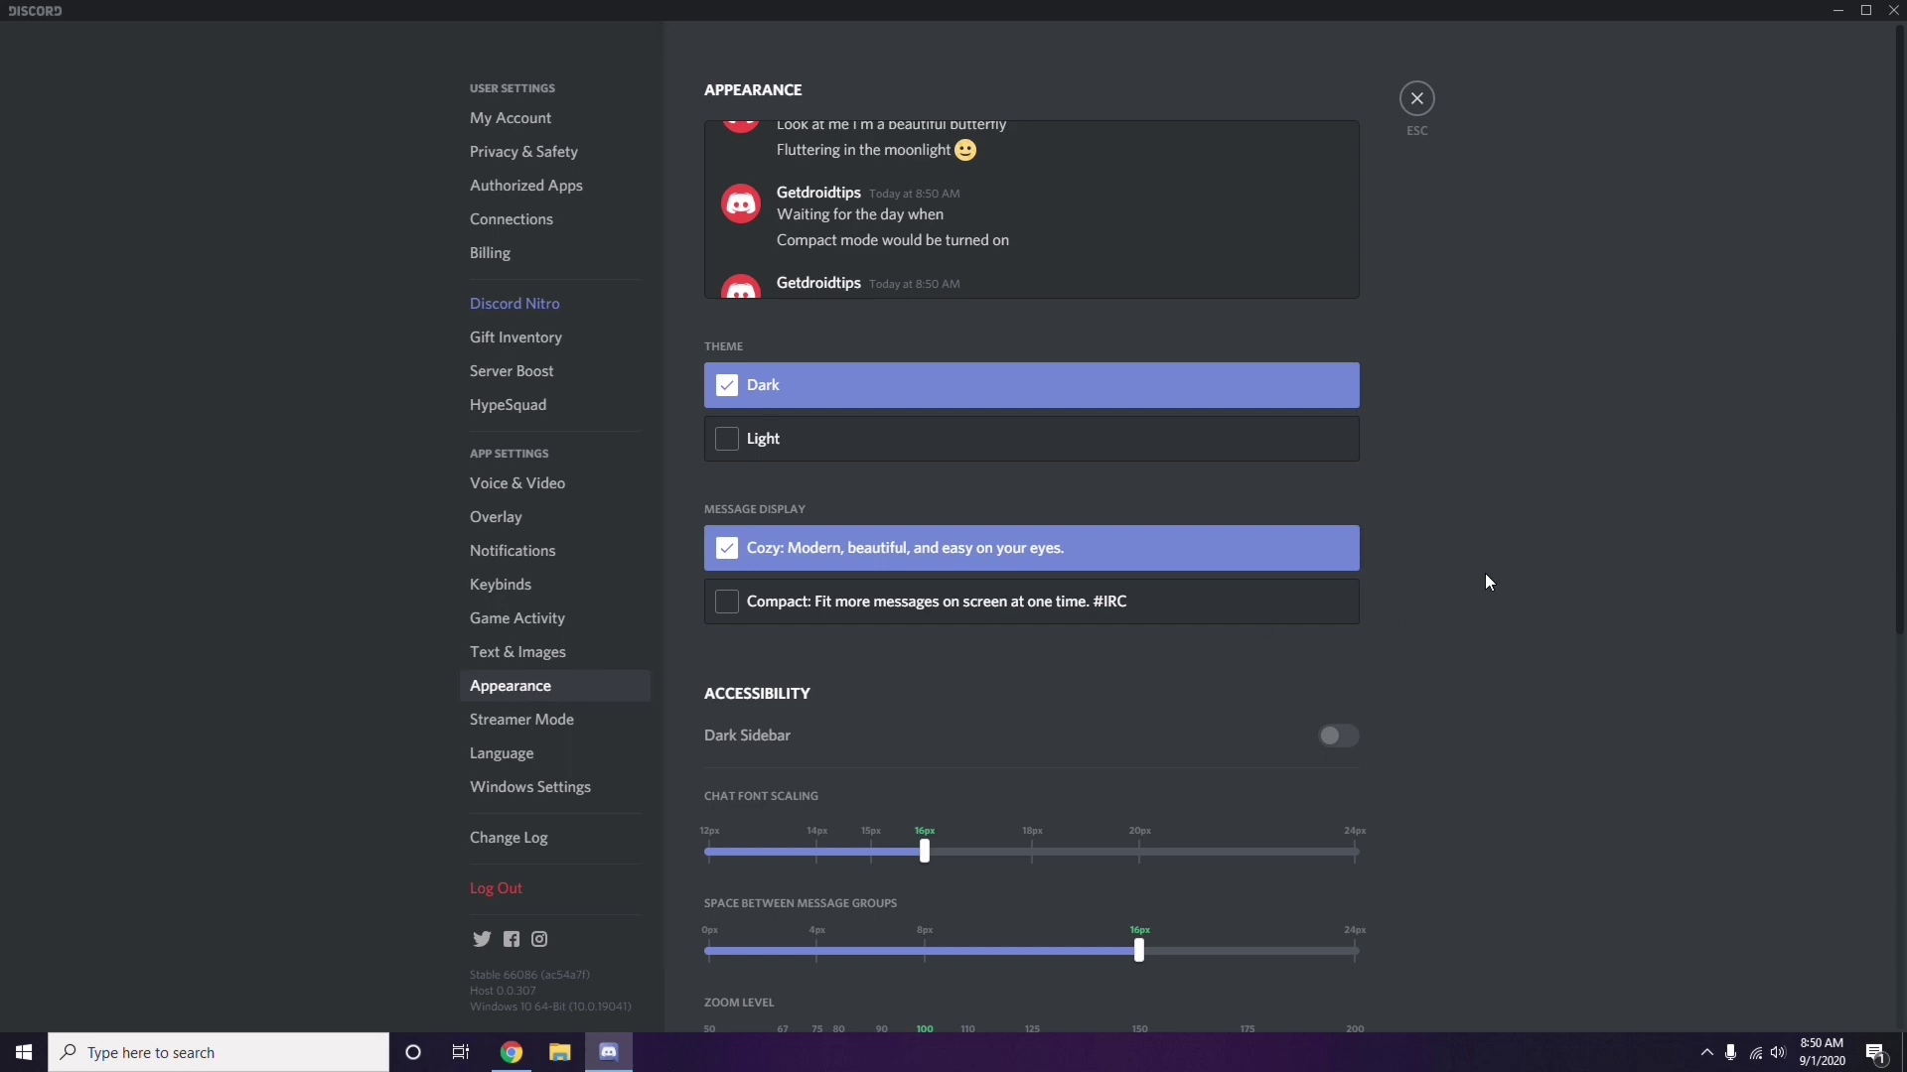
scroll(1486, 576, "down", 7)
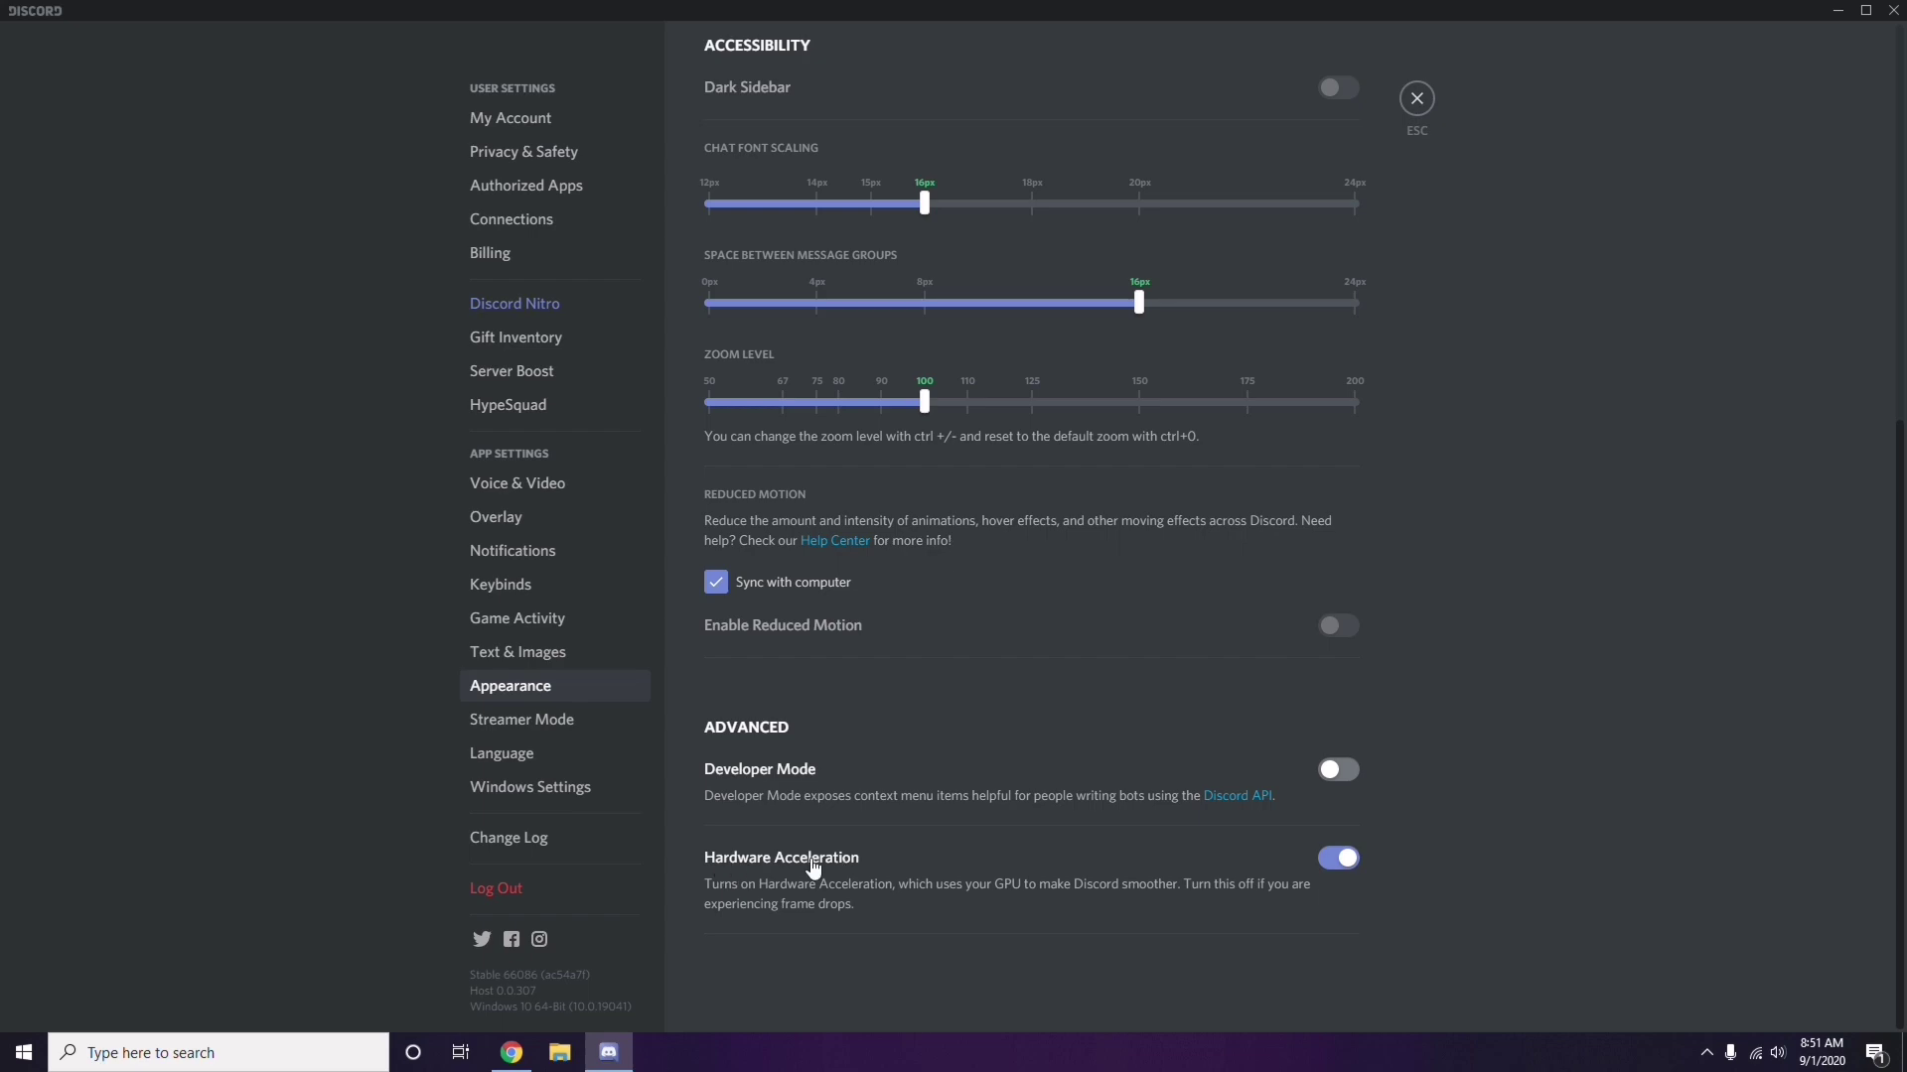
left_click(1338, 860)
left_click(1098, 588)
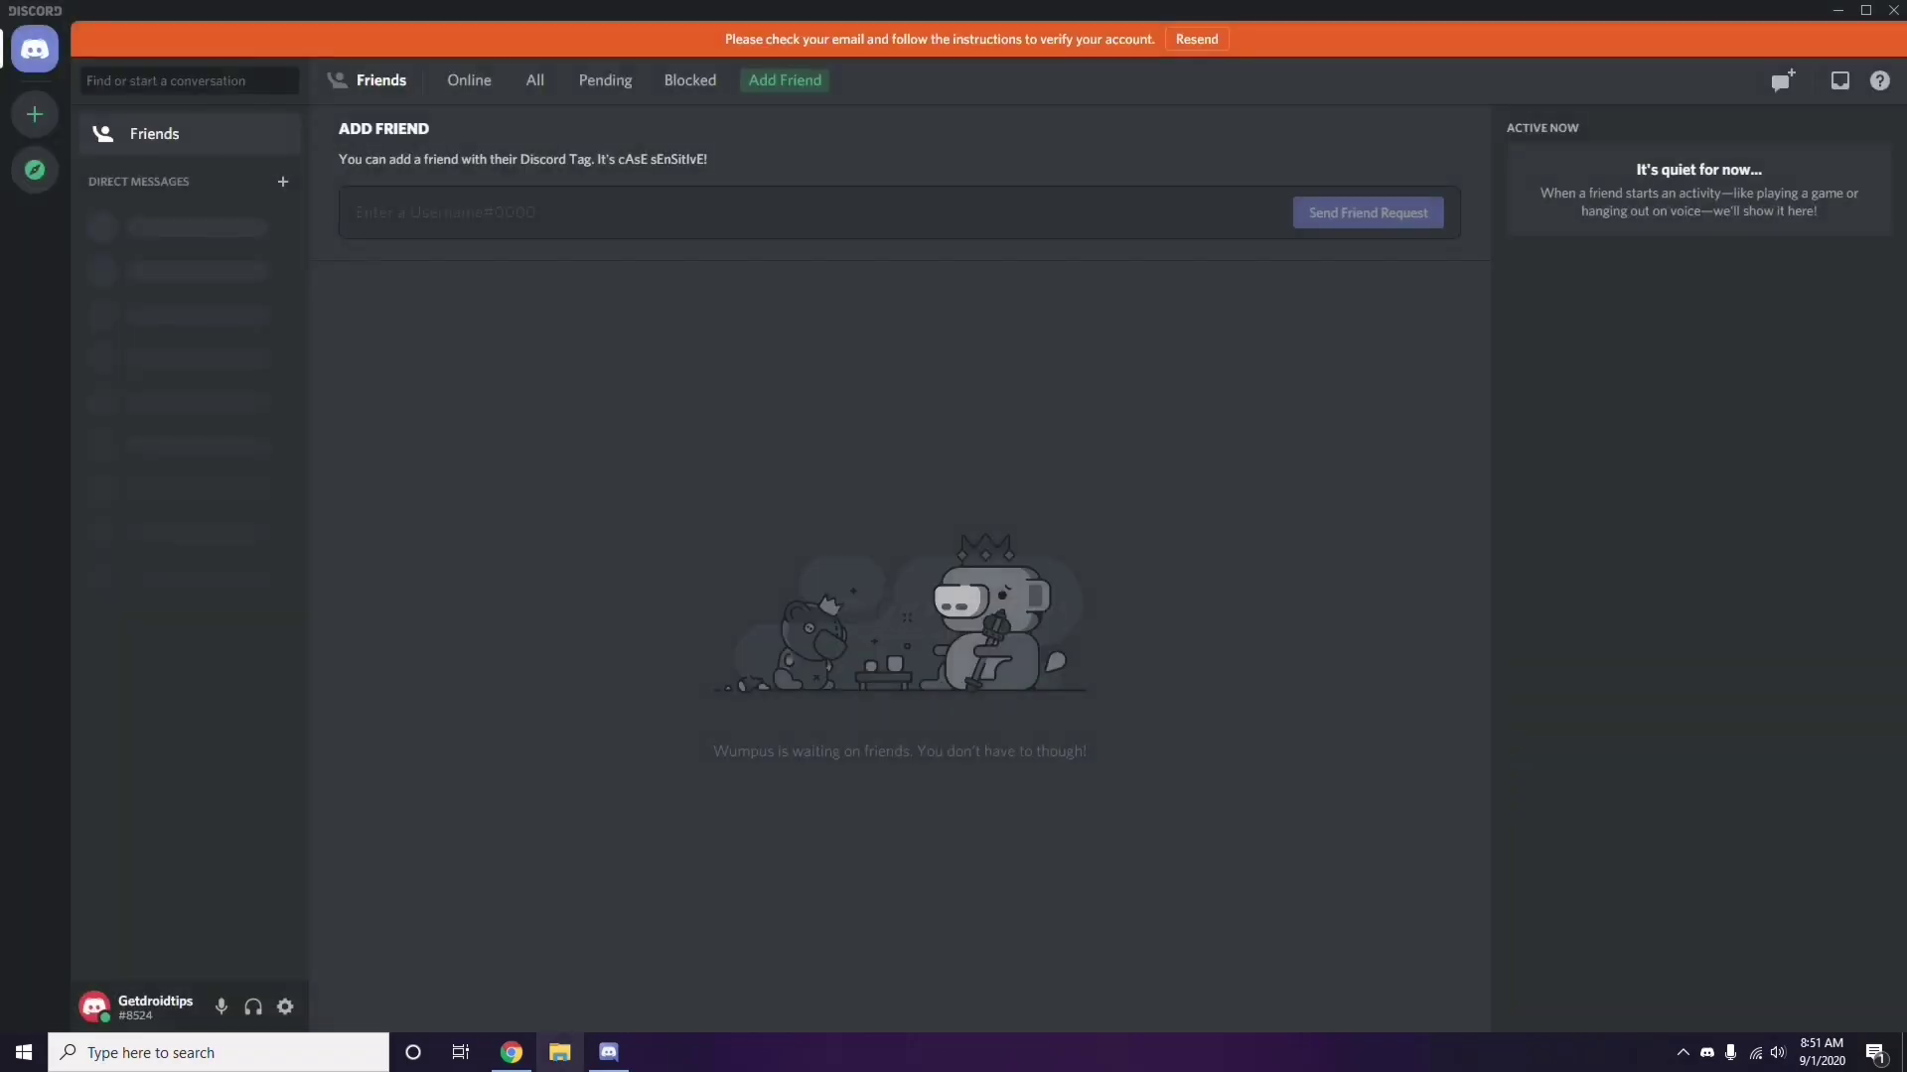
left_click(1839, 12)
- Refresh the Windows desktop from its right-click menu
right_click(756, 254)
left_click(809, 340)
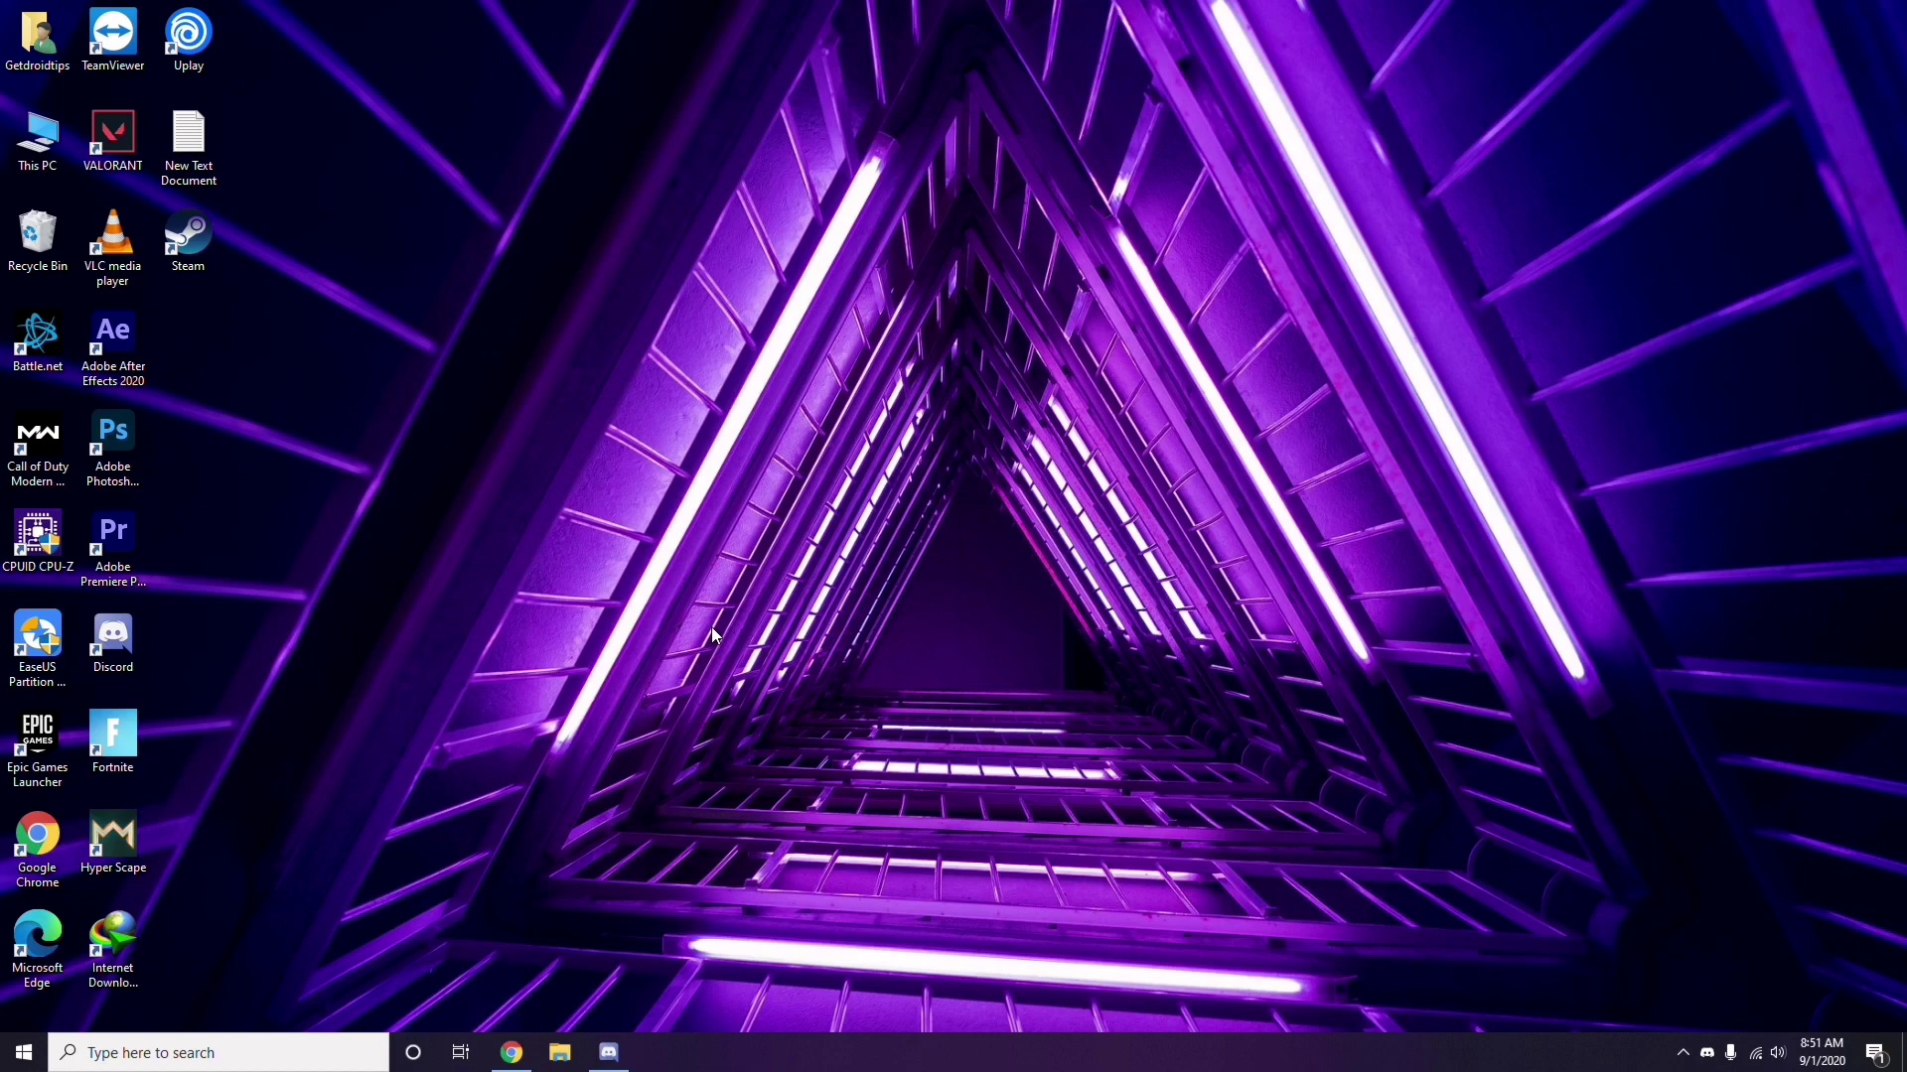
- Search 'windows' in the taskbar and open the Windows Update settings page
left_click(153, 1053)
type("windows")
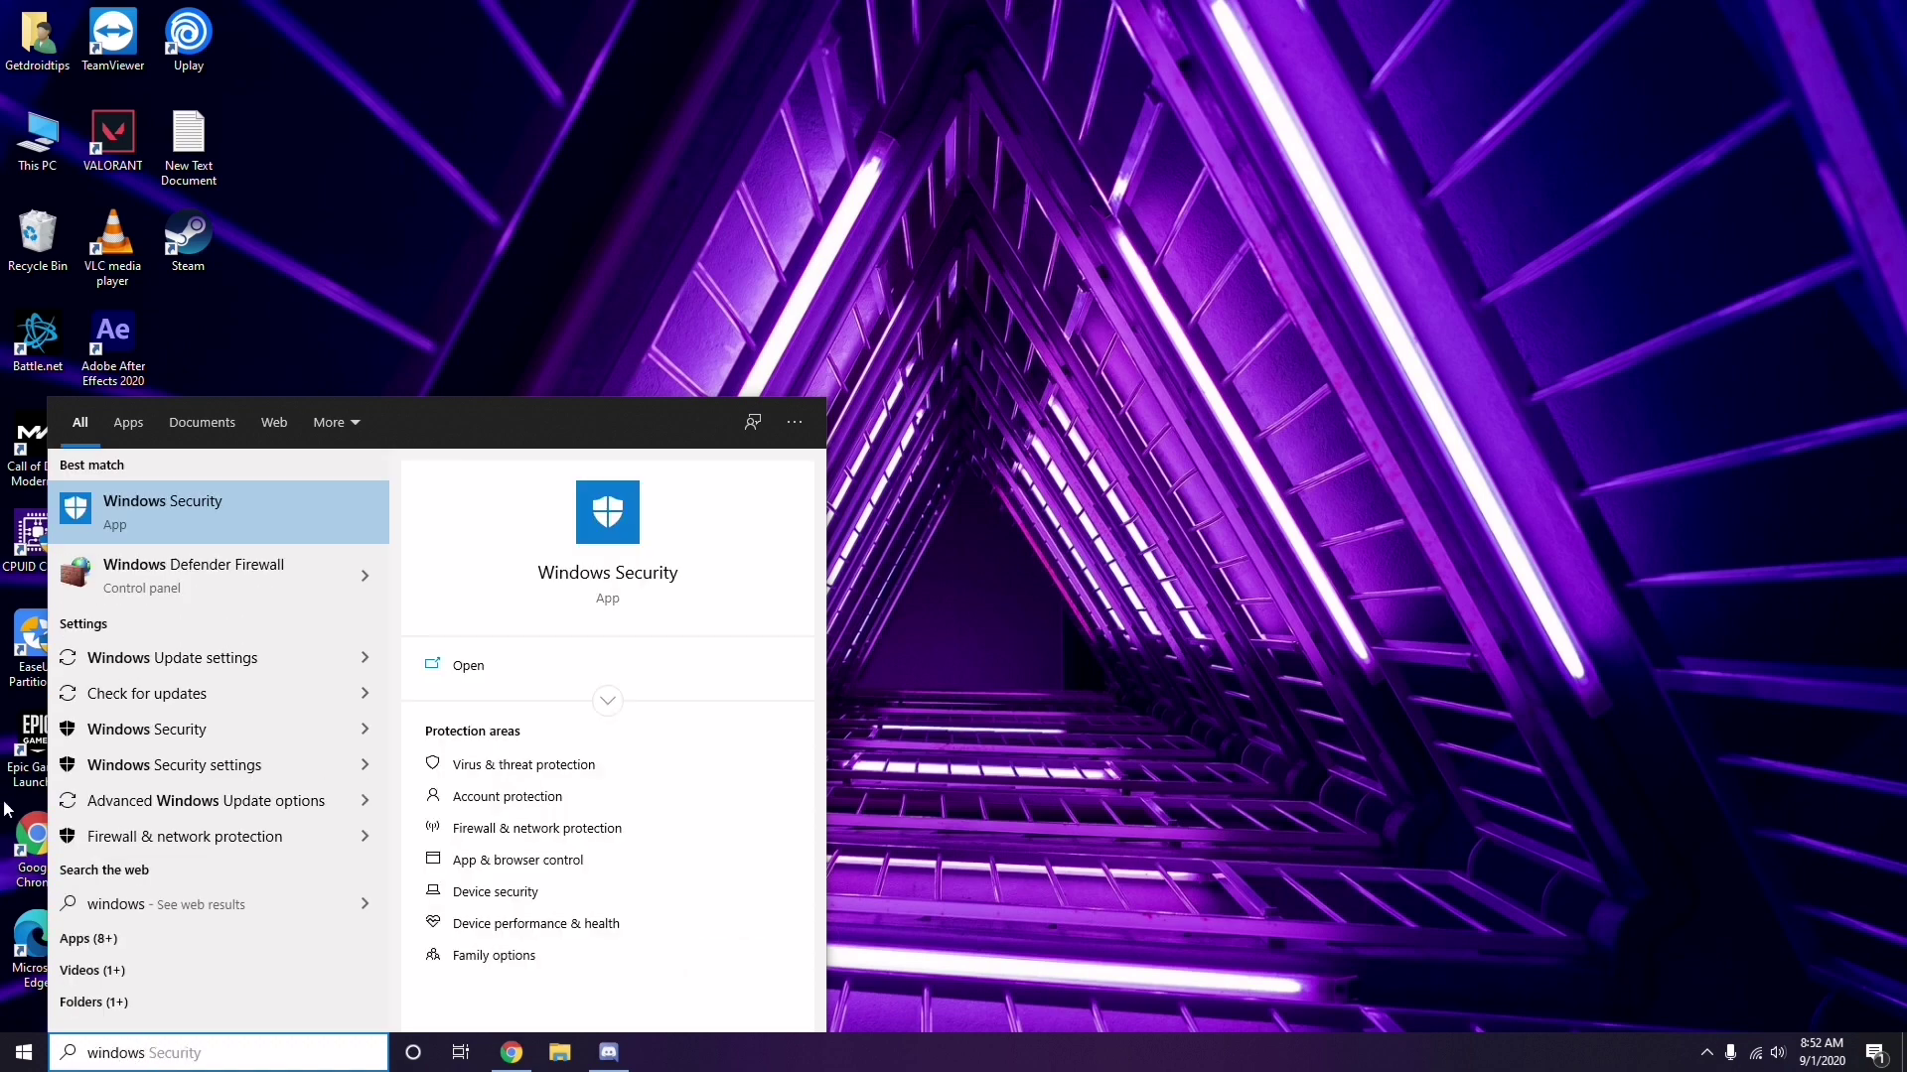
left_click(239, 657)
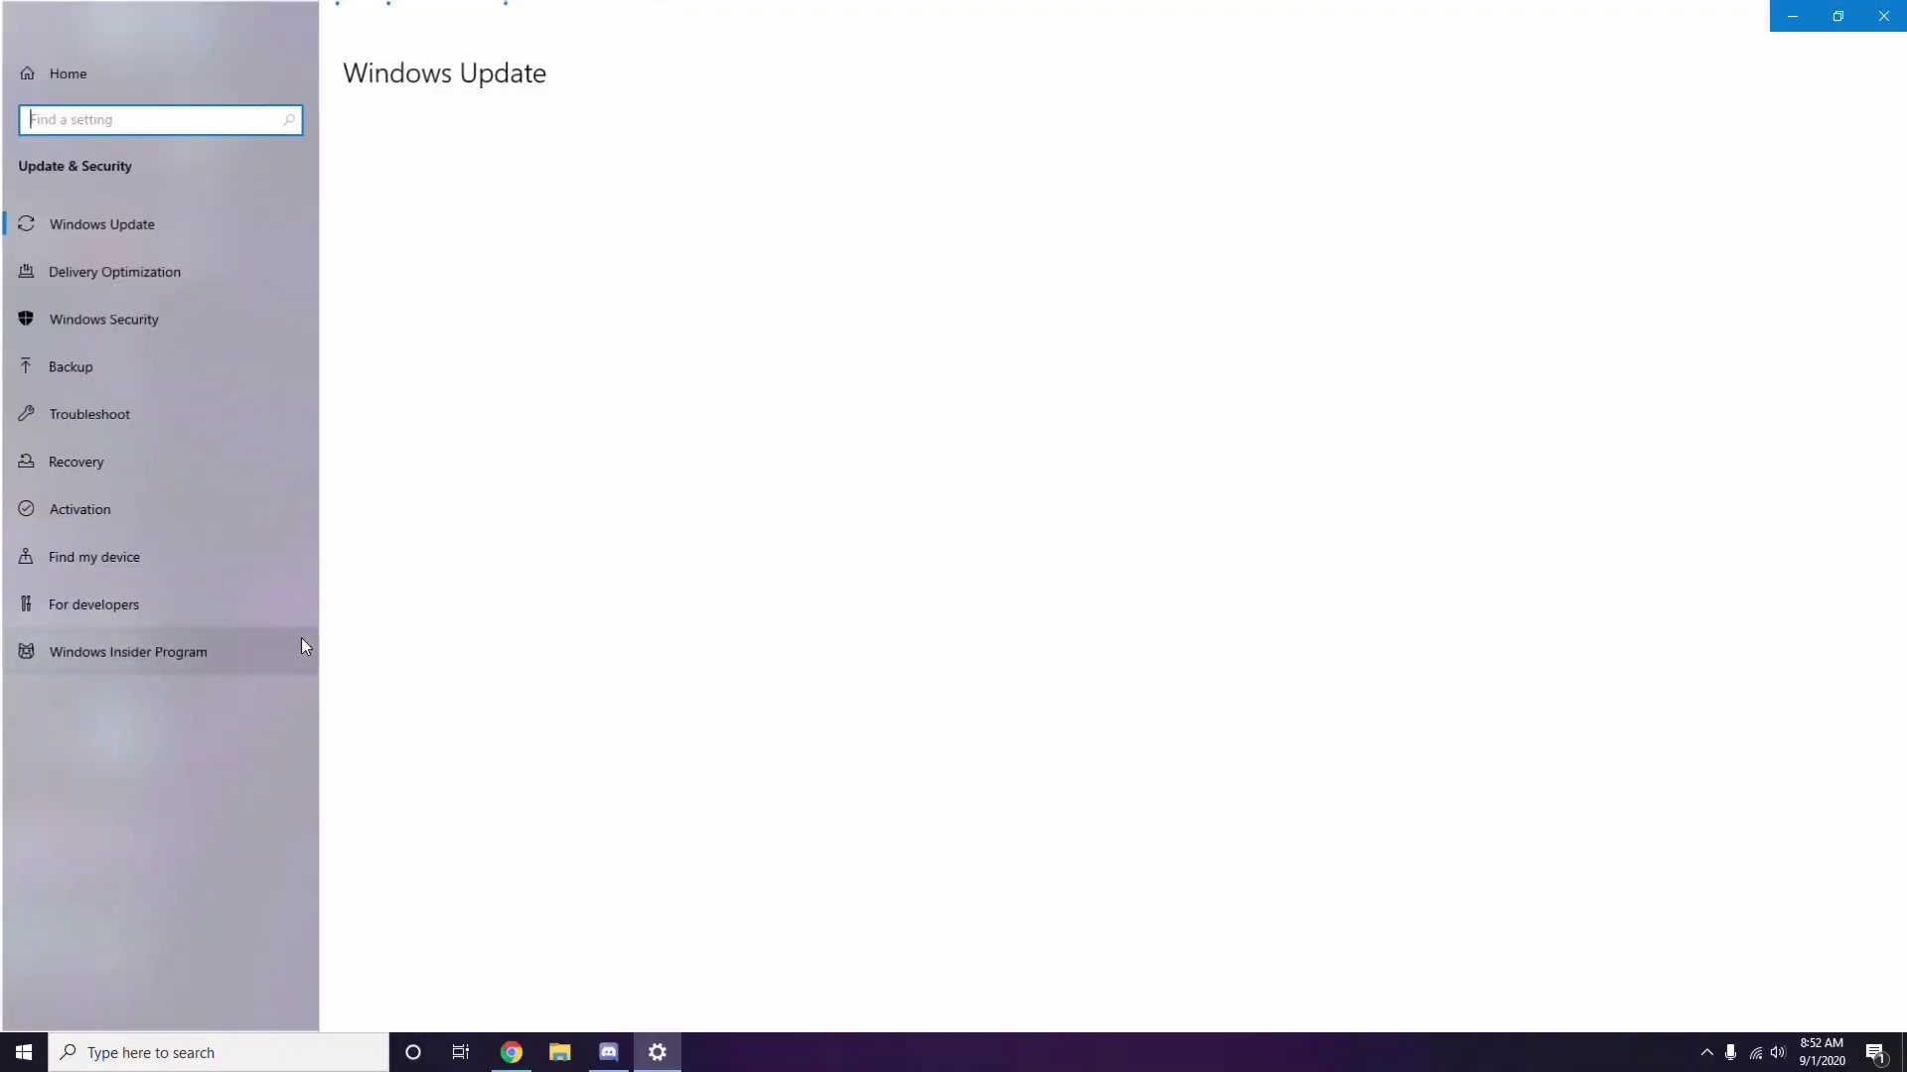